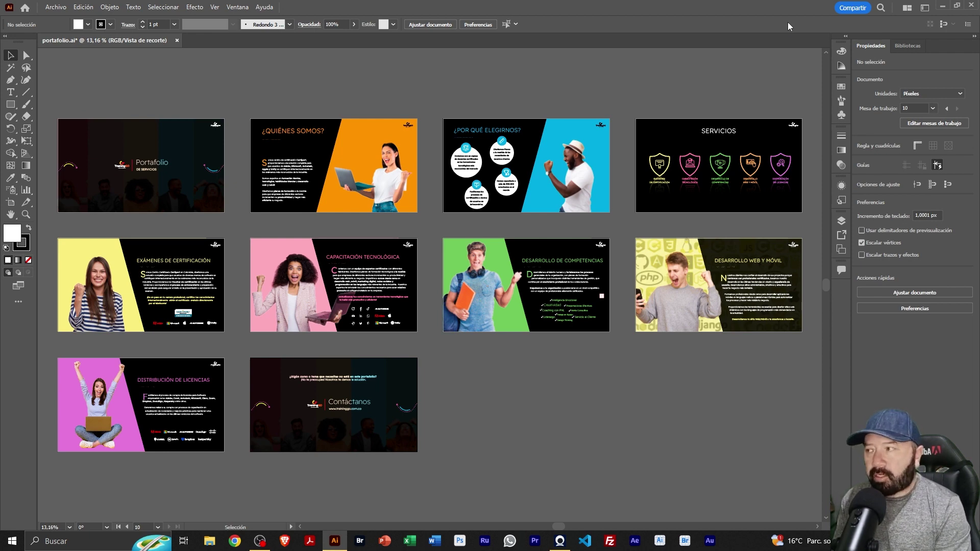
- Save As with the Adobe PDF format into a new Desktop folder named PDF
click(56, 7)
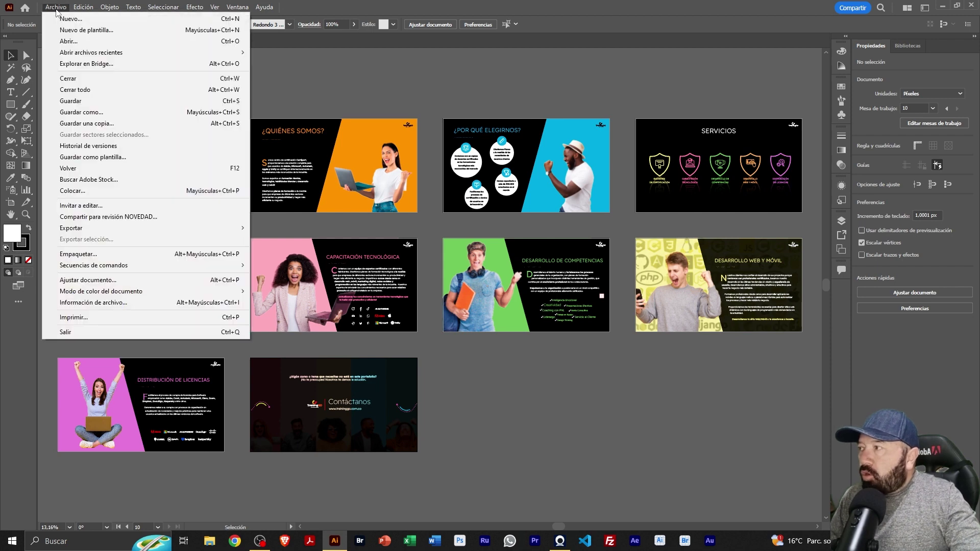
click(125, 112)
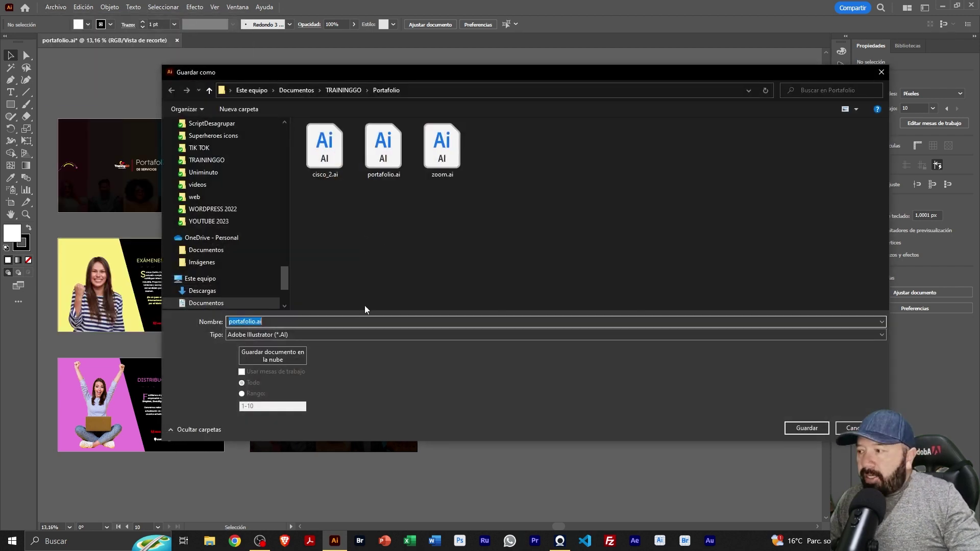
click(311, 336)
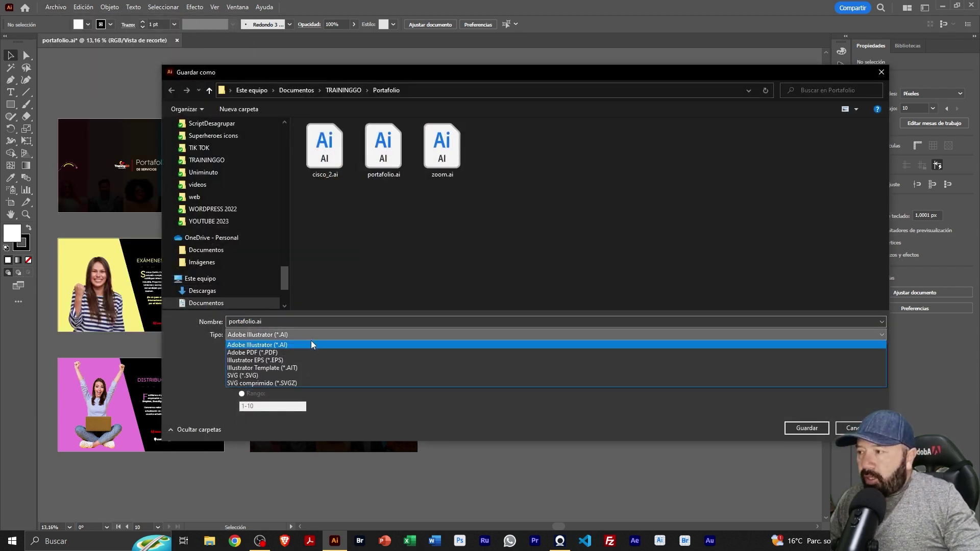
click(253, 352)
text(PDF)
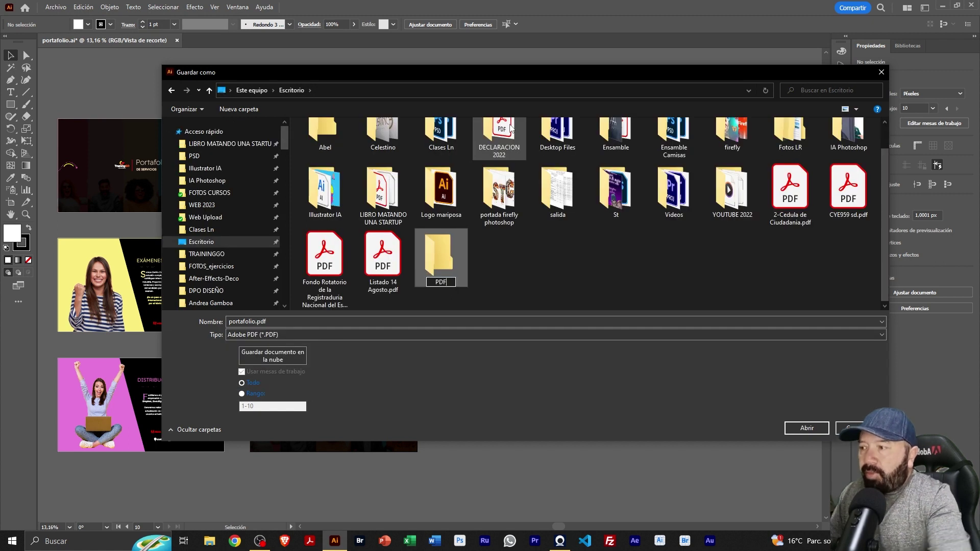
key(Return)
- Save 'portafolio original.pdf' in that folder with default PDF settings and check its size
double_click(440, 246)
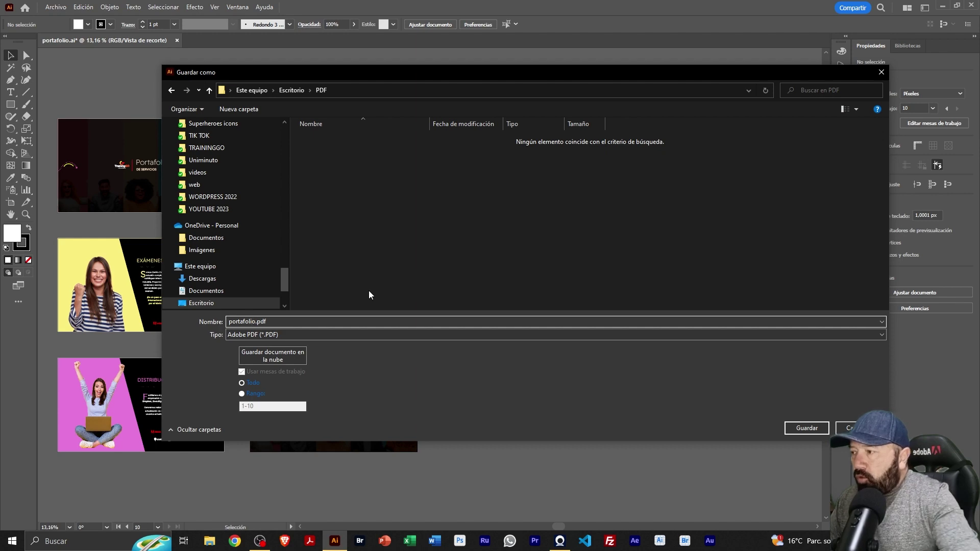
text(original)
click(797, 431)
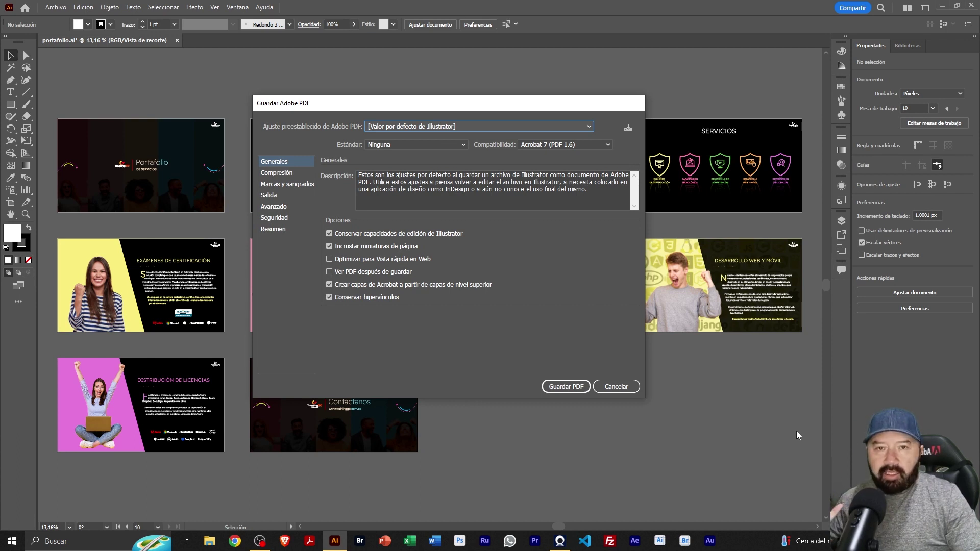
click(567, 386)
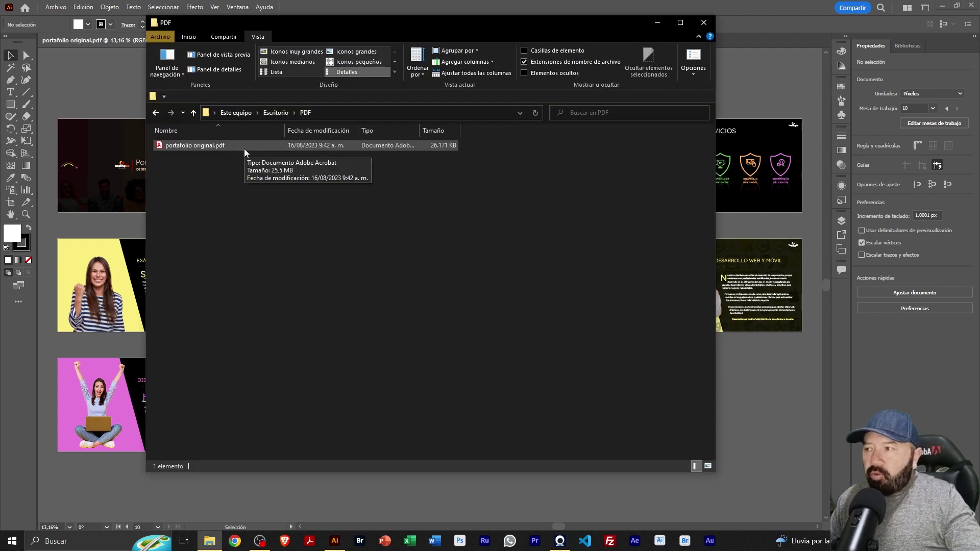
click(437, 145)
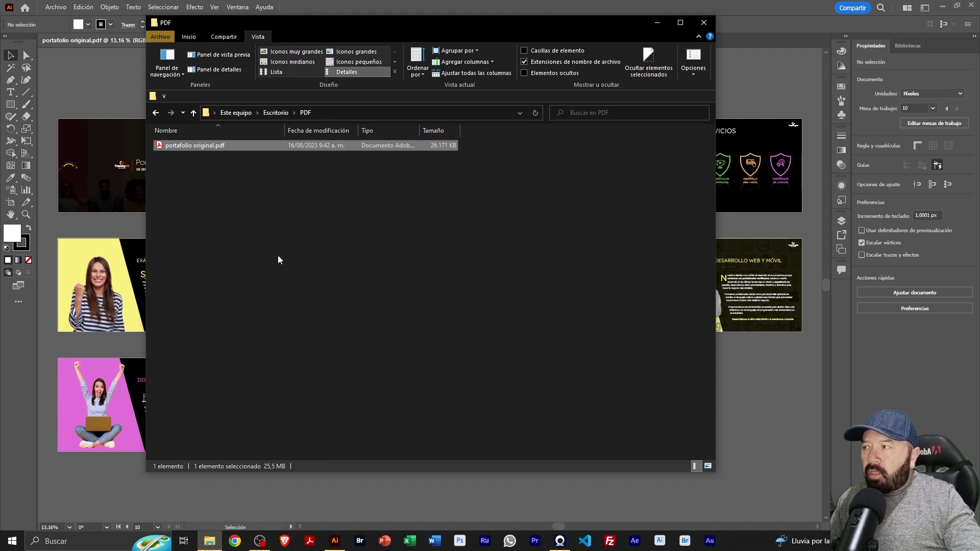
click(753, 374)
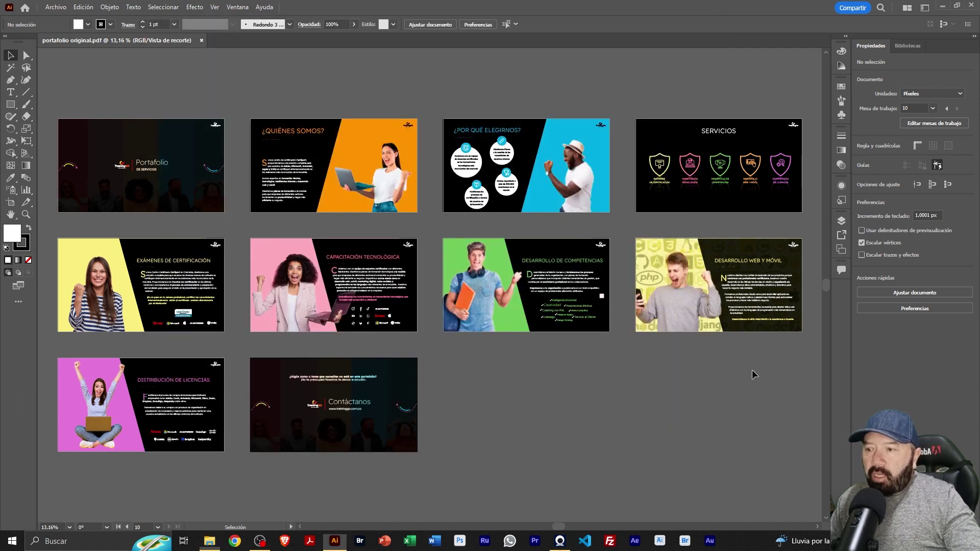
click(674, 301)
click(467, 301)
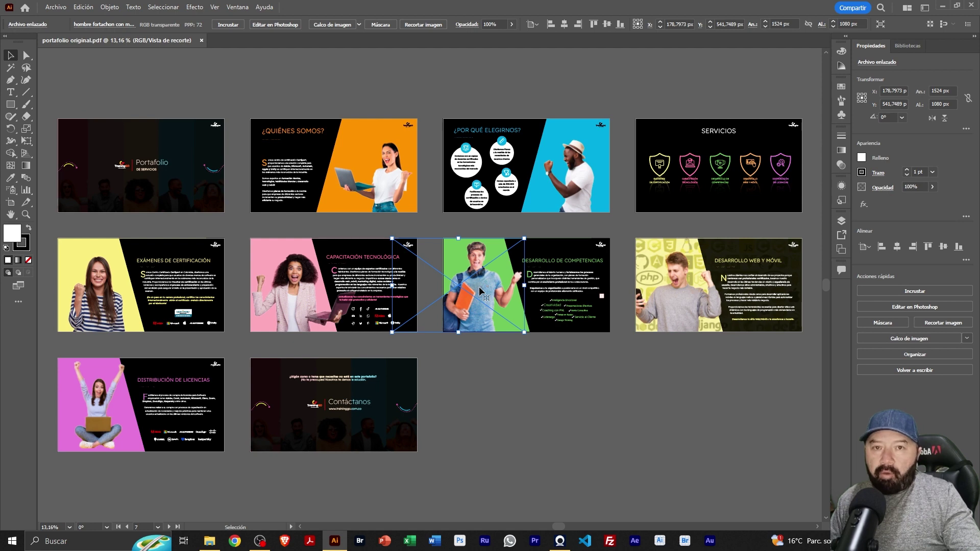
click(509, 416)
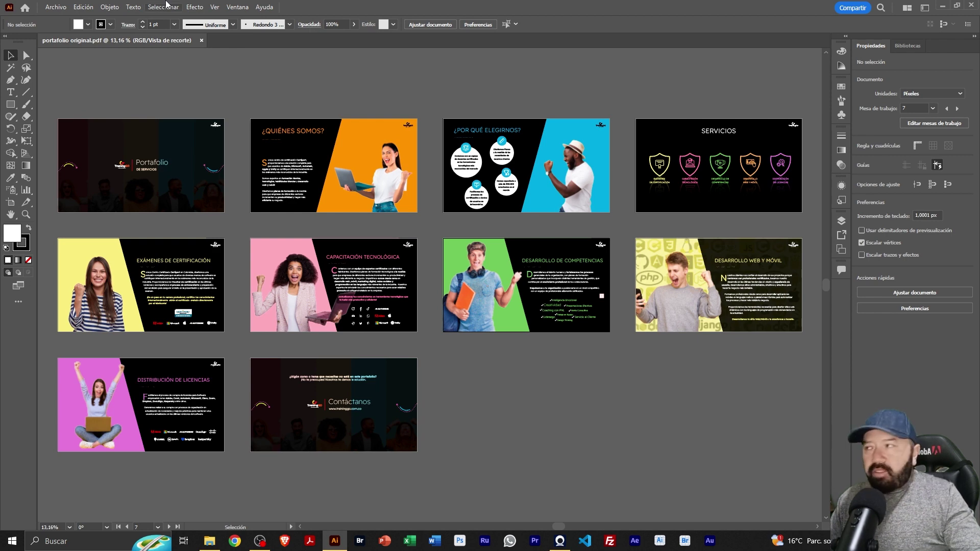
- Save a PDF copy of the portfolio renamed 'portafolio 2.pdf'
click(57, 7)
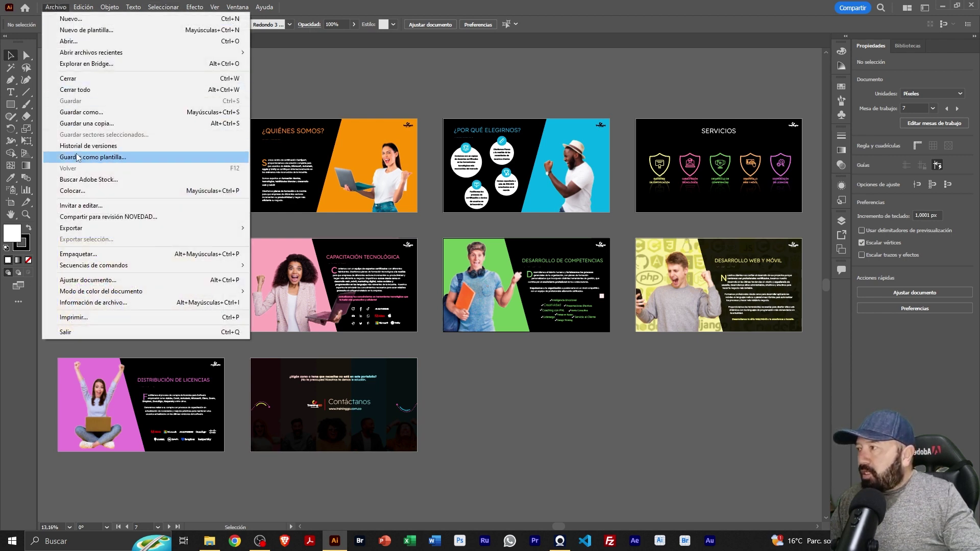
click(76, 112)
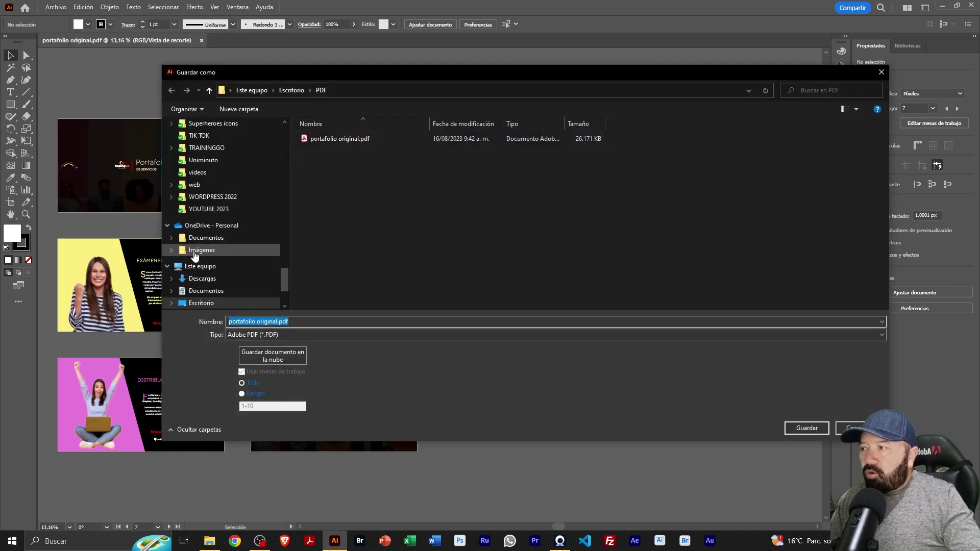
click(280, 334)
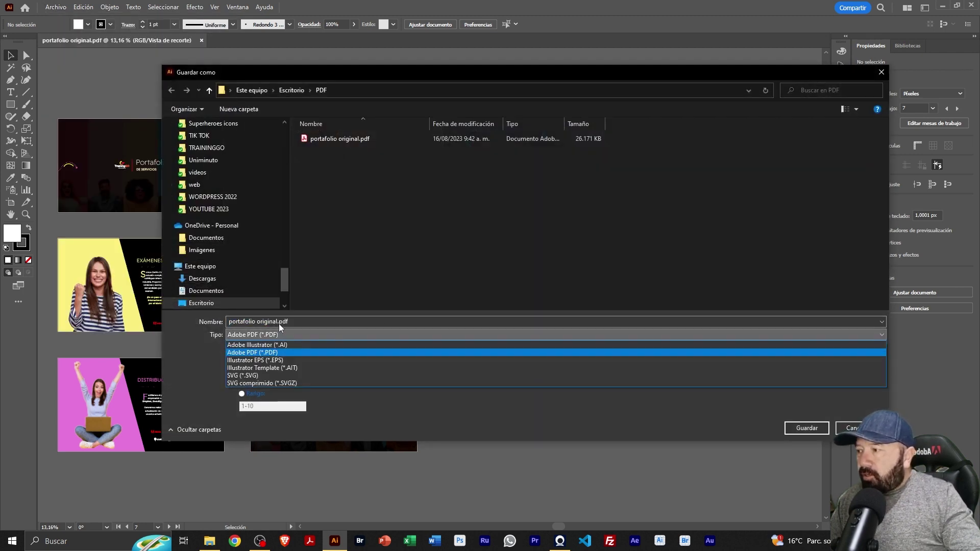
click(280, 328)
click(277, 322)
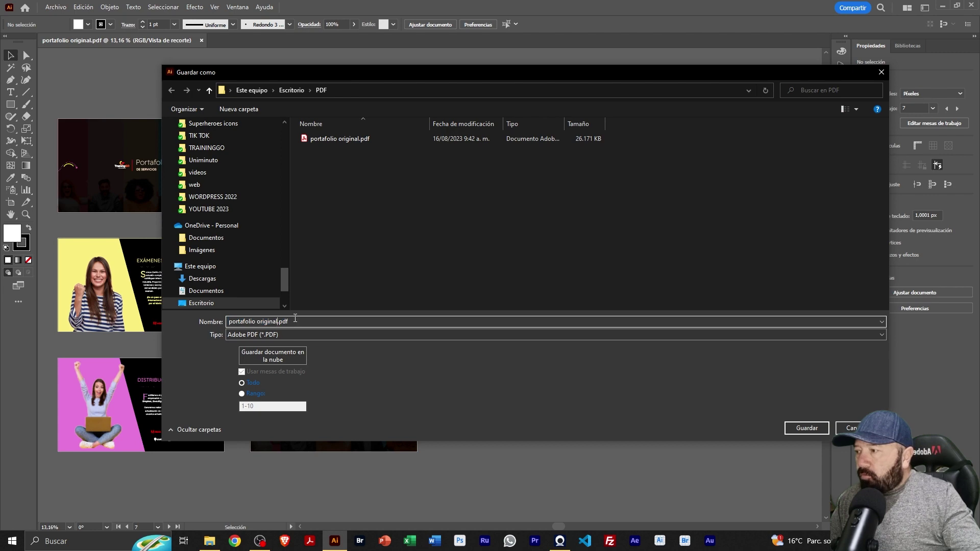
key(BackSpace)
key(BackSpace)
key(BackSpace)
text(2)
click(809, 428)
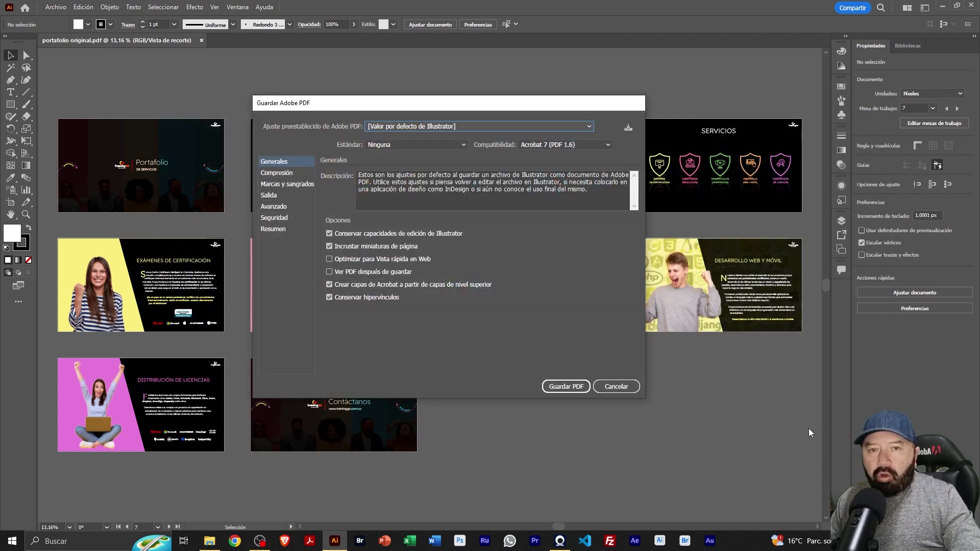
- Turn off Preserve Illustrator Editing Capabilities, save the PDF and accept the warning
click(330, 234)
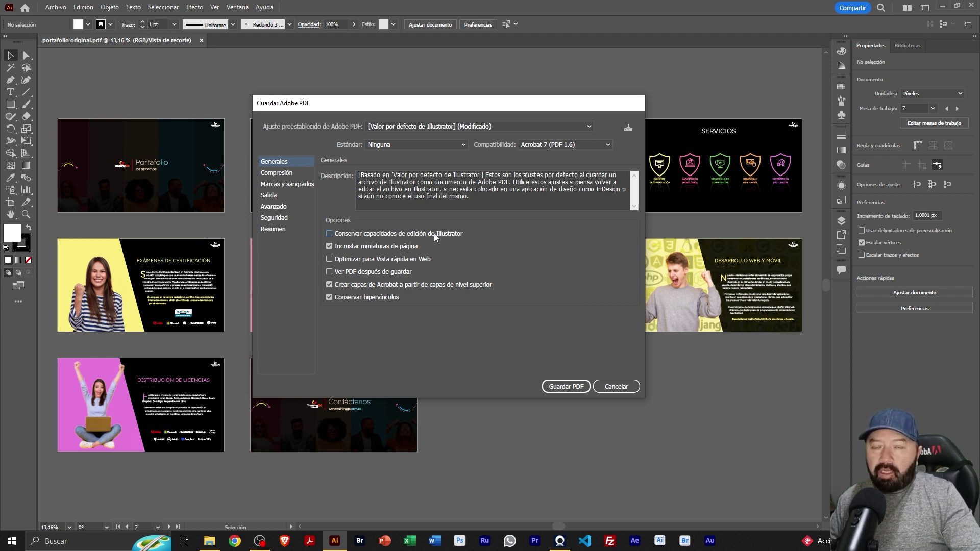
click(567, 387)
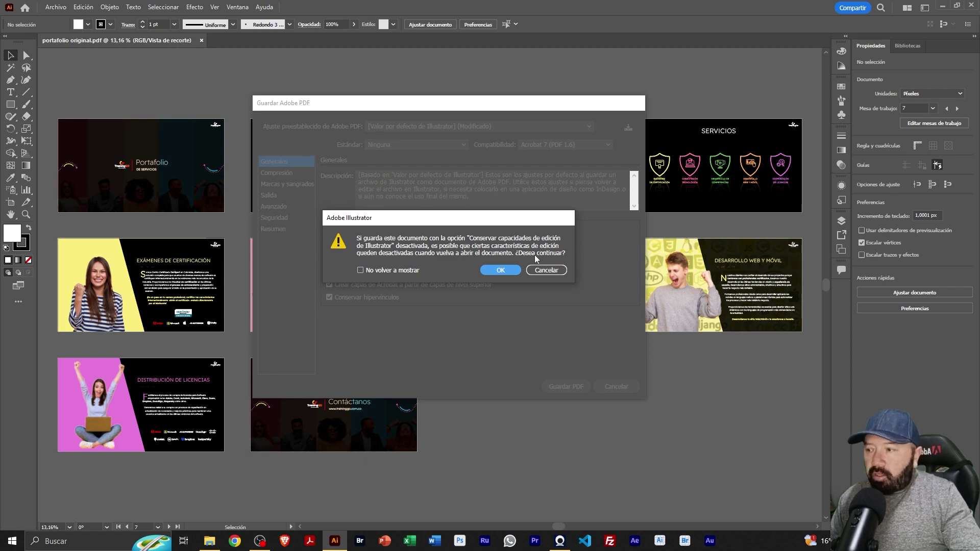
click(501, 270)
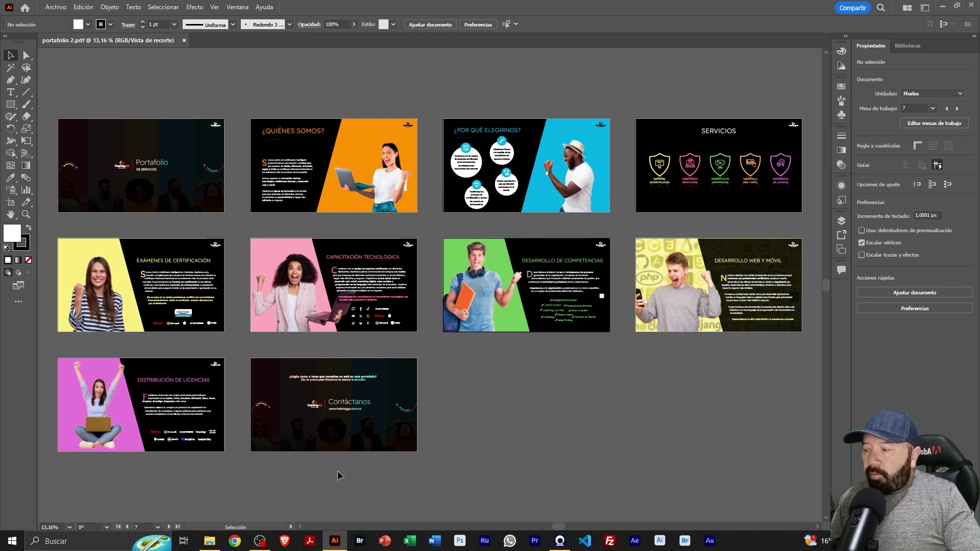
click(209, 540)
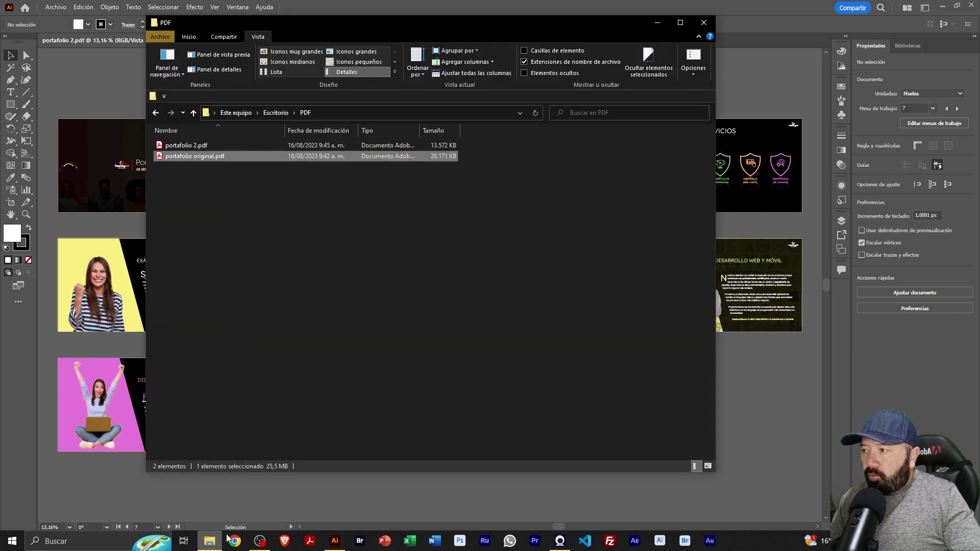
click(447, 258)
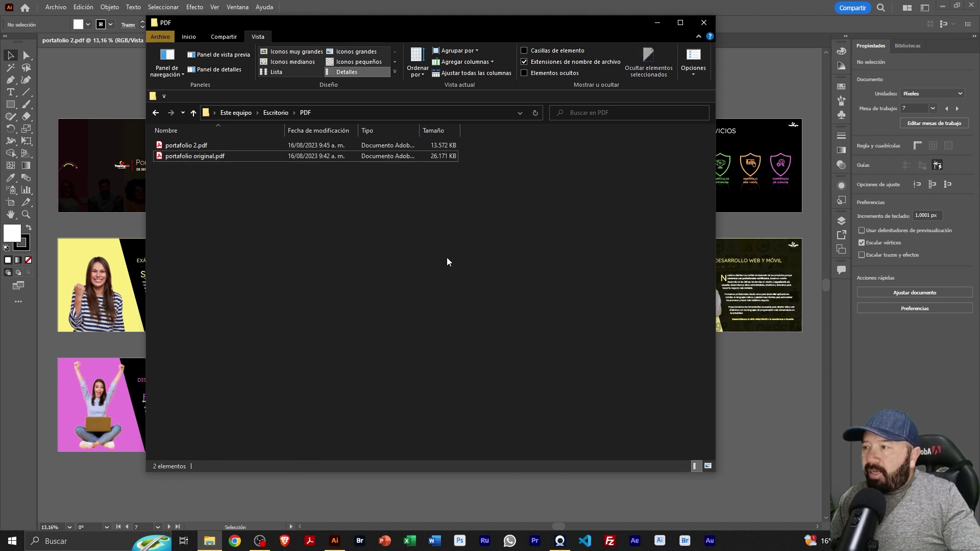
click(418, 145)
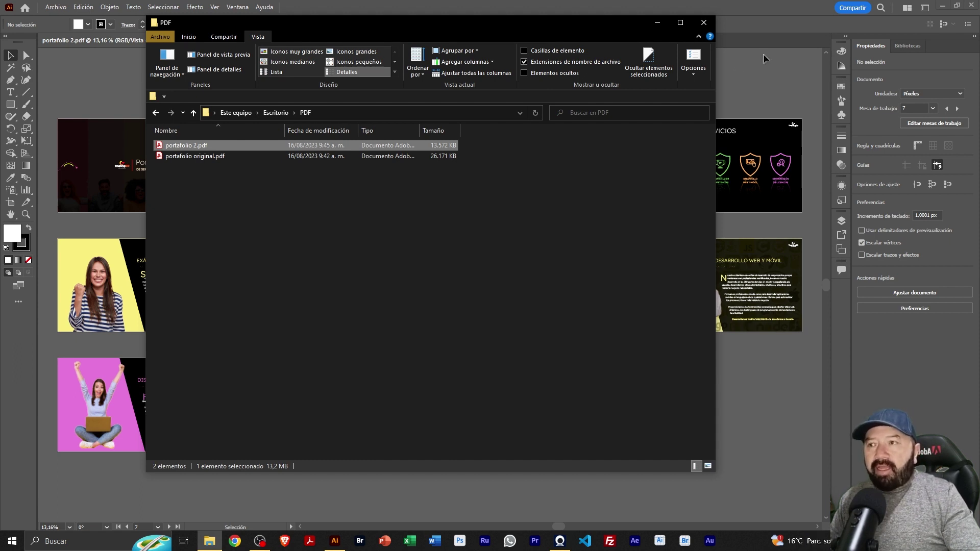
click(707, 22)
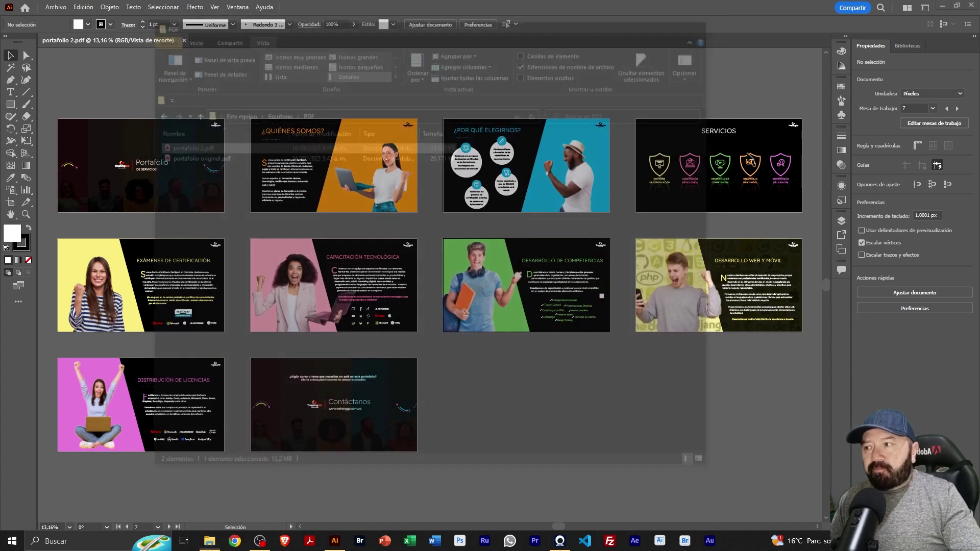
- Save the portfolio as 'portafolio 3.pdf' and show the Compresión panel of the PDF options
click(55, 7)
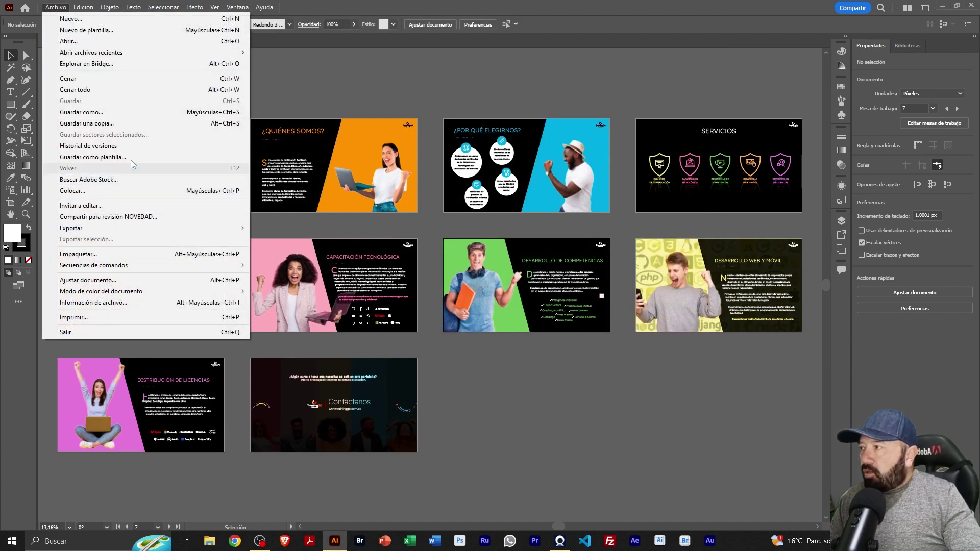
click(135, 112)
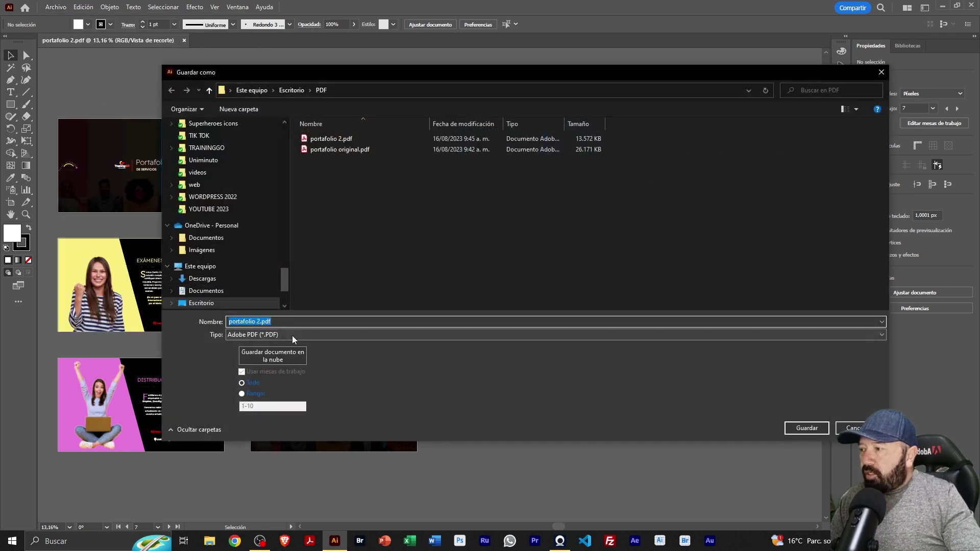
click(268, 322)
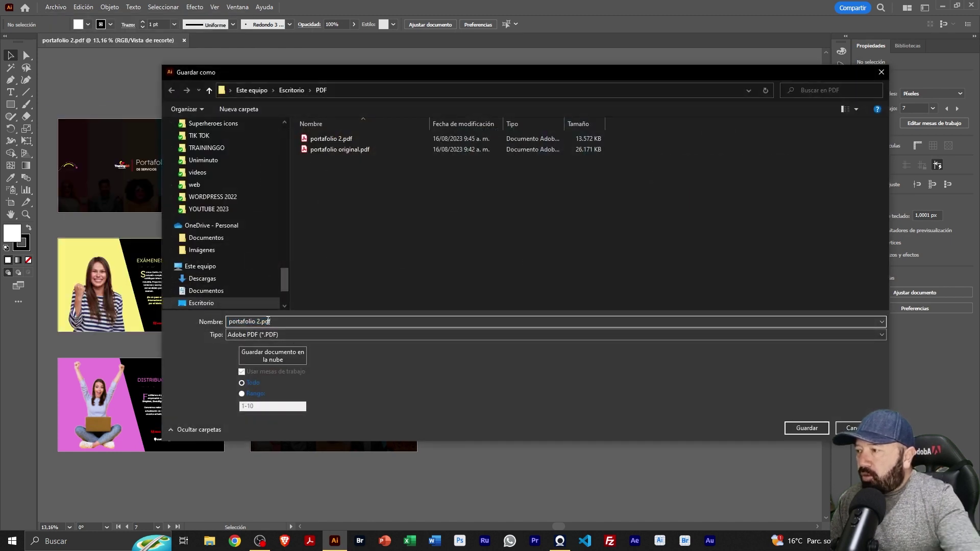
key(Delete)
text(3)
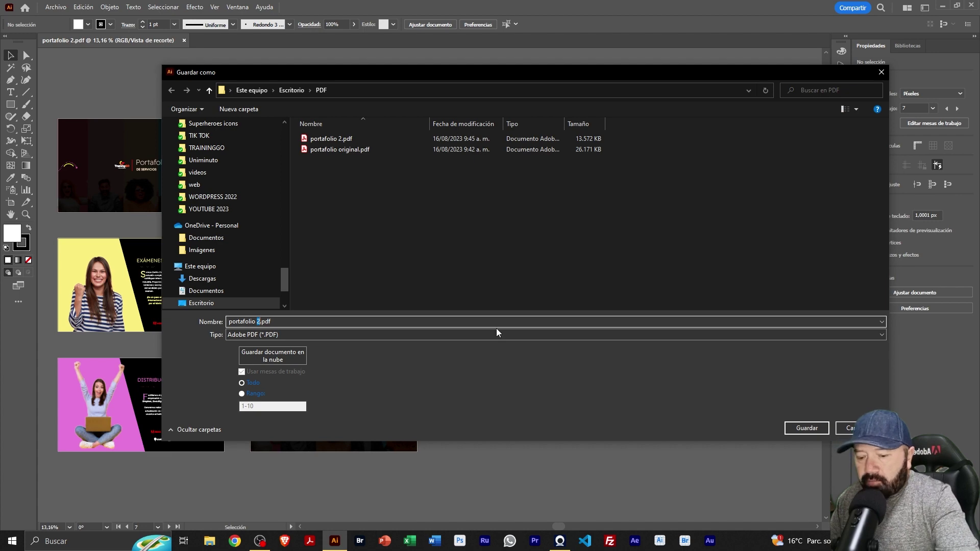
click(806, 428)
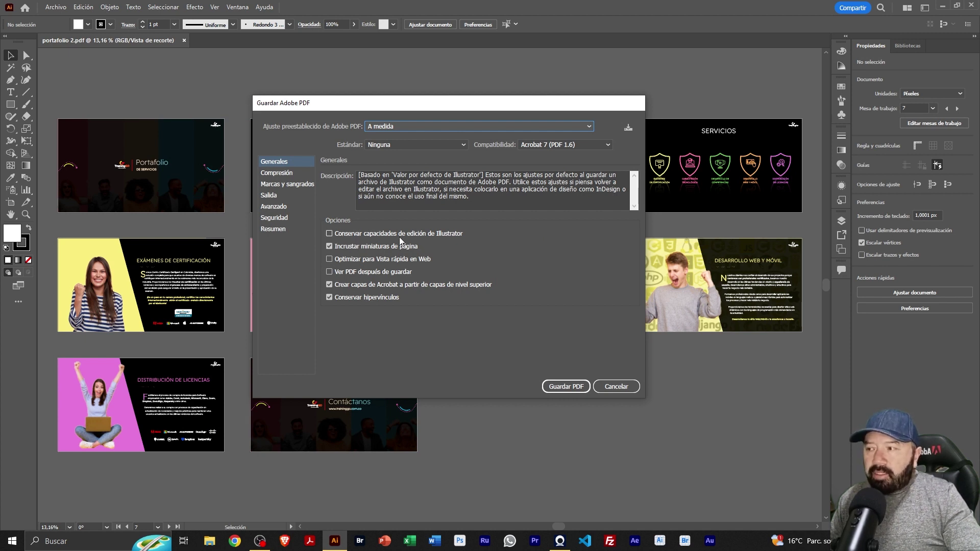
click(294, 174)
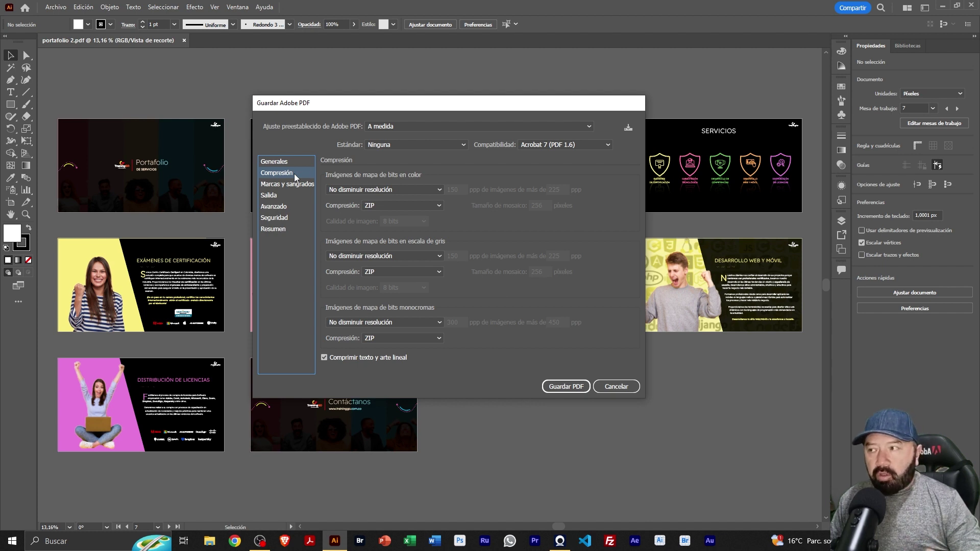
- Set colour image resampling to Disminución de resolución bicúbica
click(392, 191)
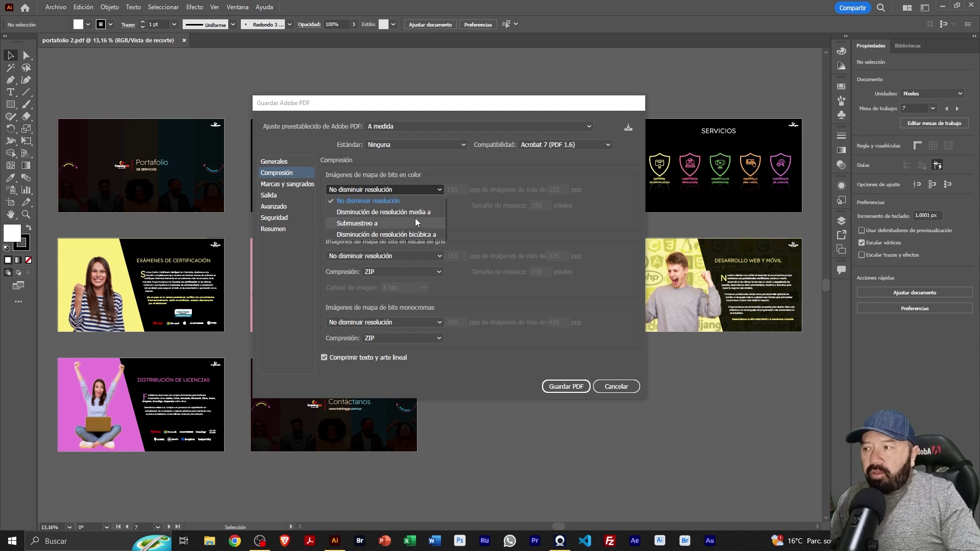
key(Down)
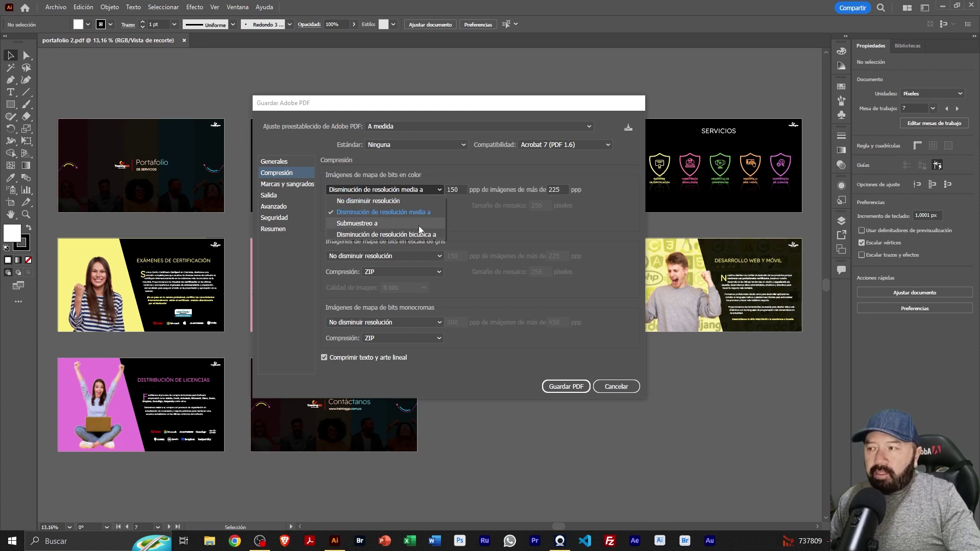
click(419, 226)
click(418, 193)
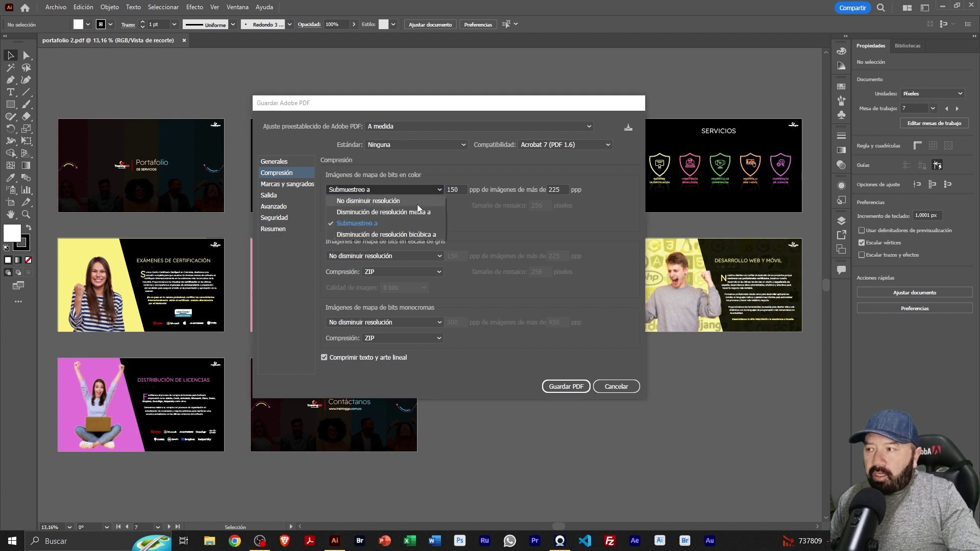
click(417, 234)
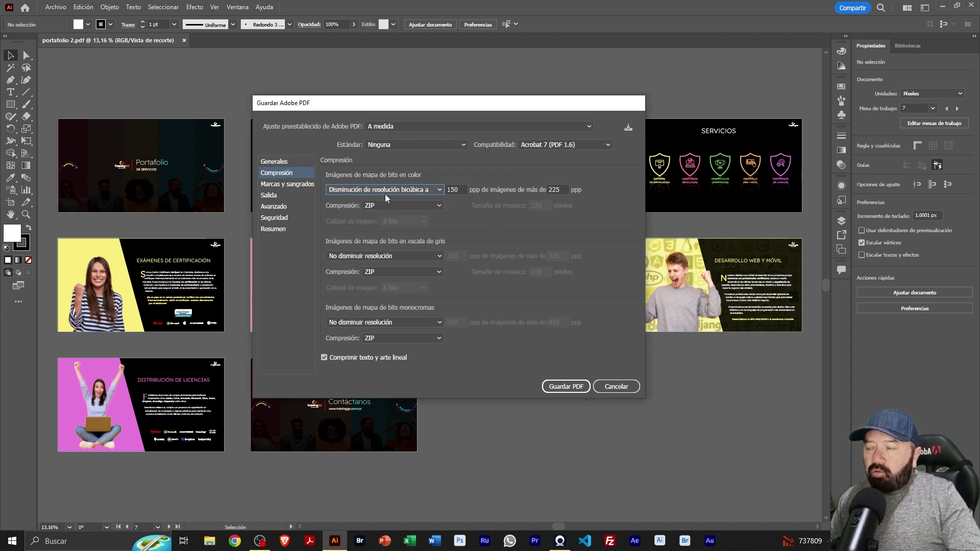
click(412, 194)
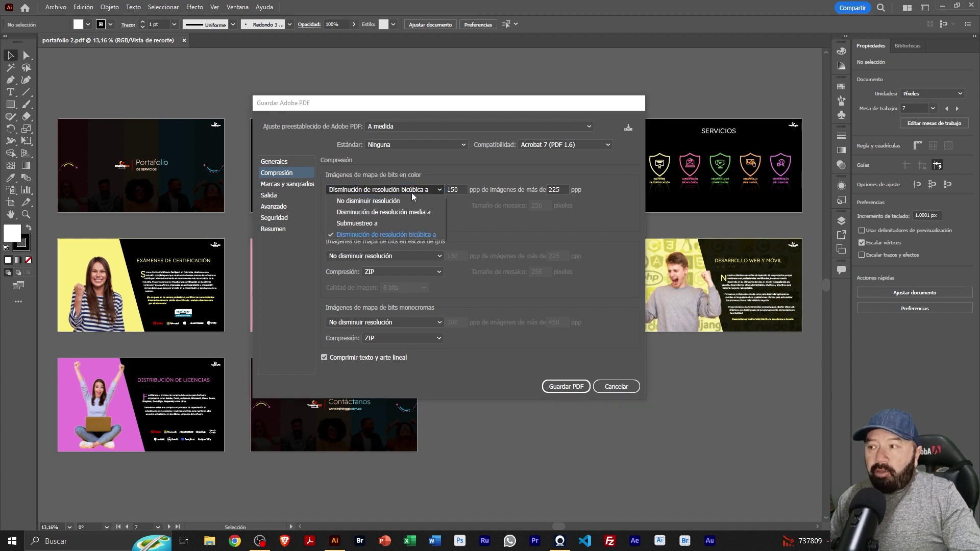
click(429, 234)
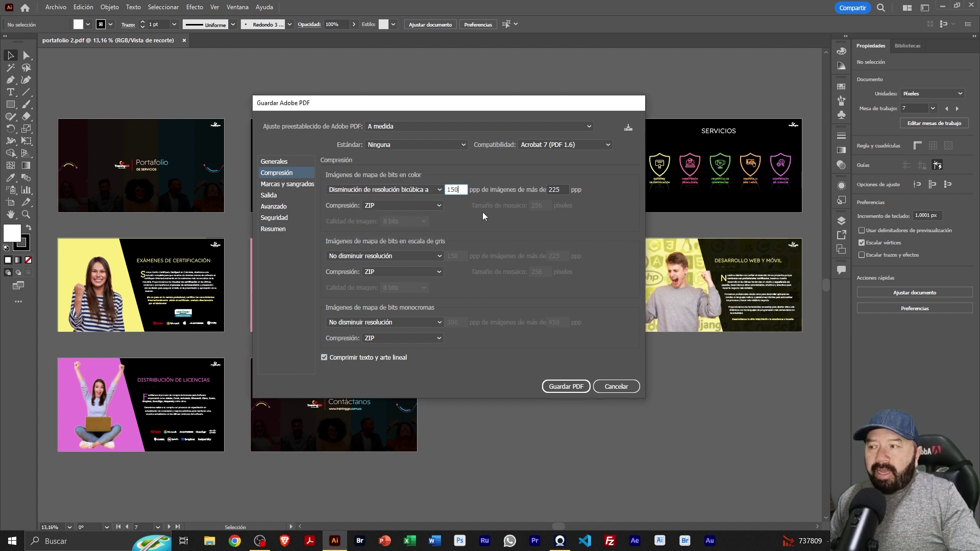
- Change the colour image target resolution to 72 ppp, with the 108 ppp threshold
drag(466, 190, 448, 190)
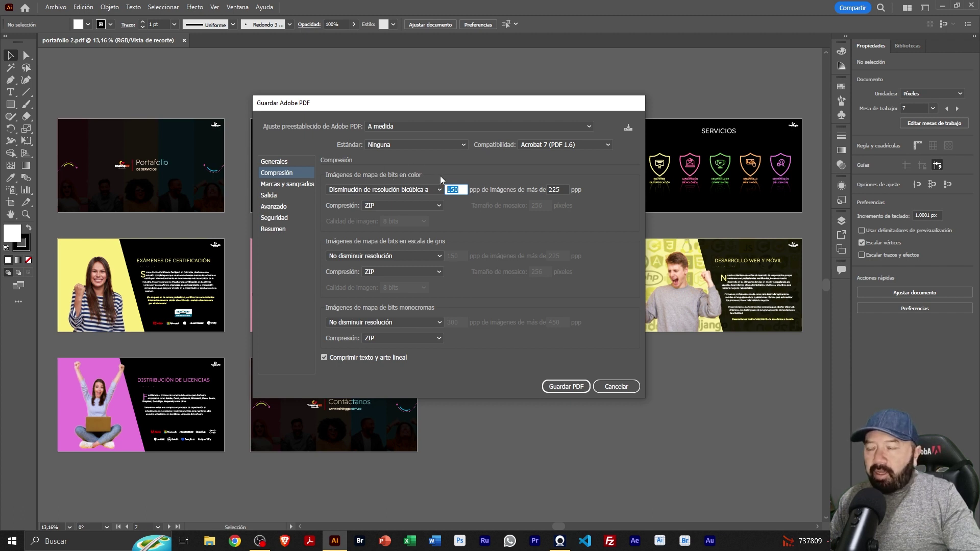
click(457, 190)
double_click(460, 191)
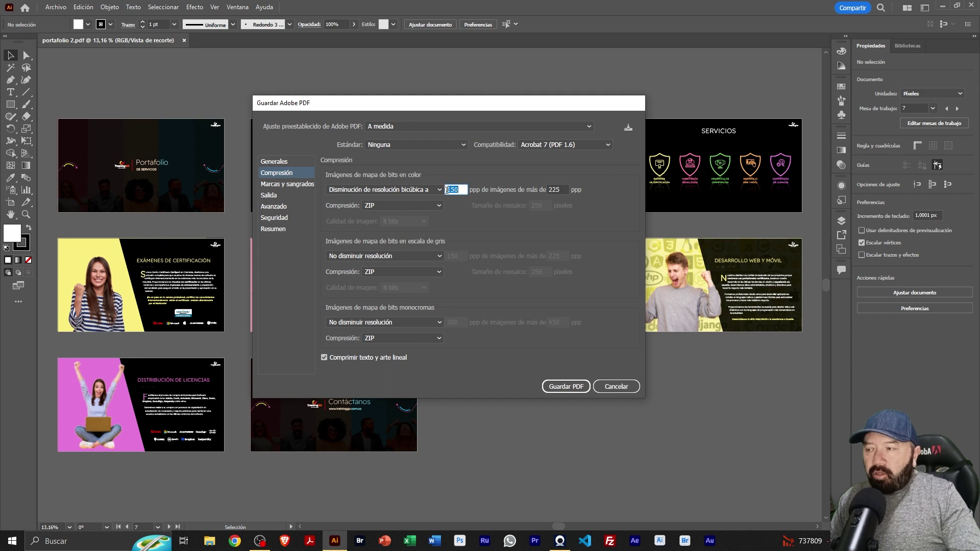
click(555, 189)
double_click(558, 191)
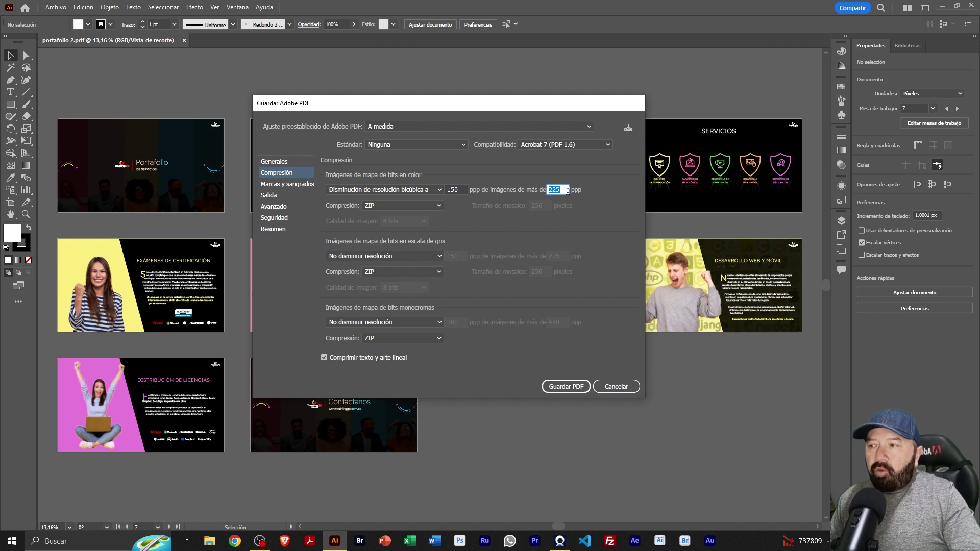
double_click(456, 190)
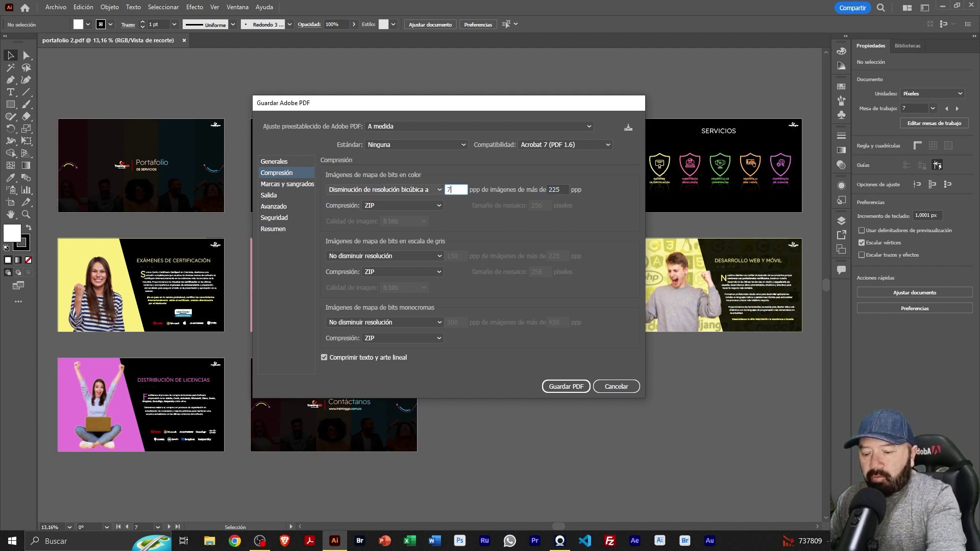
text(72)
key(Tab)
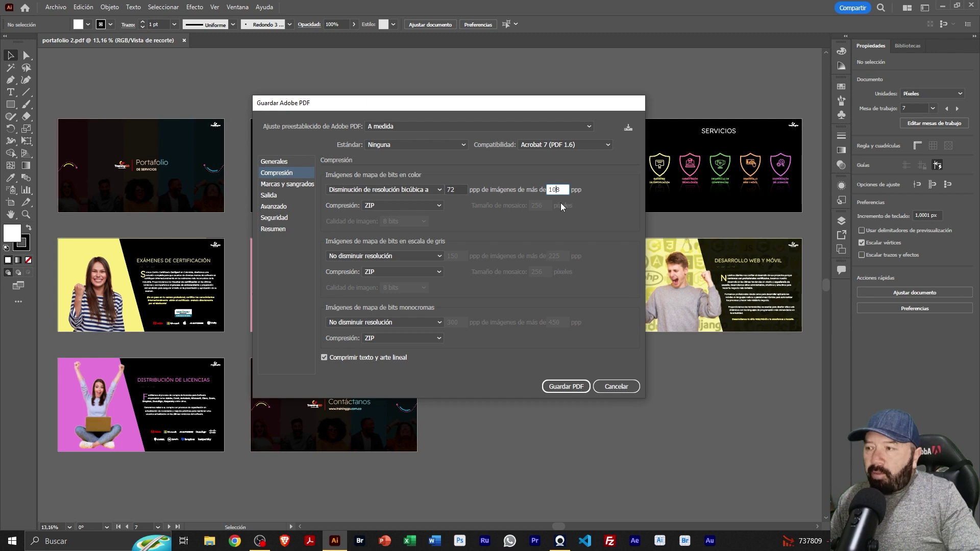
double_click(555, 189)
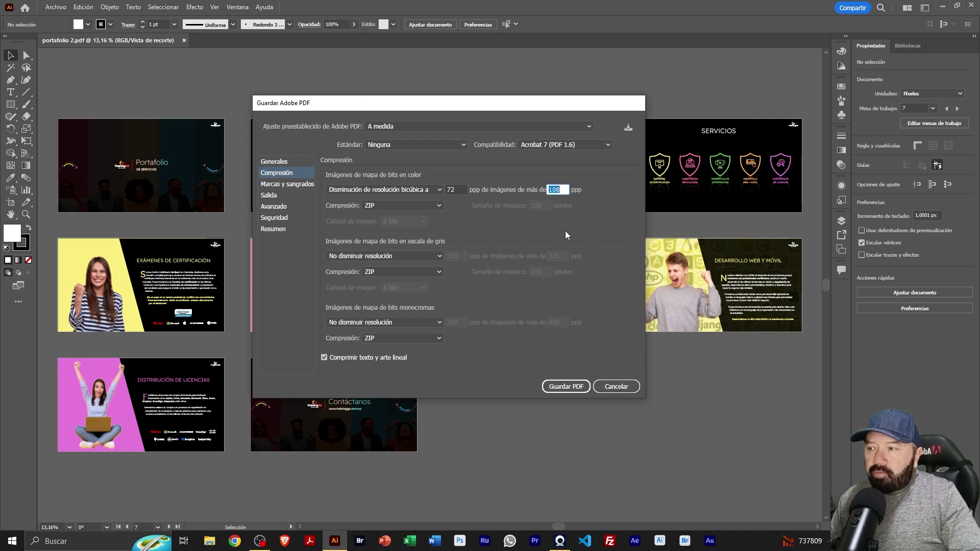
double_click(456, 191)
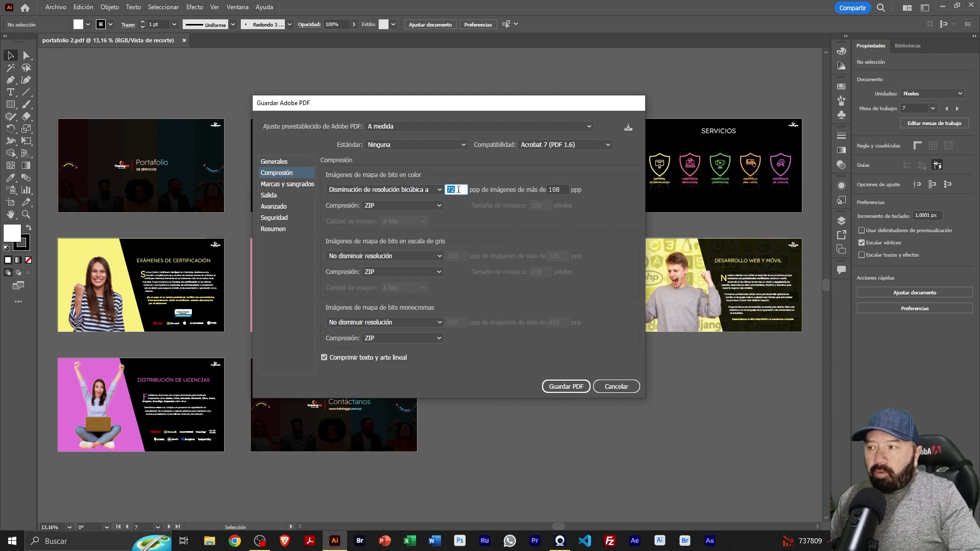
click(455, 190)
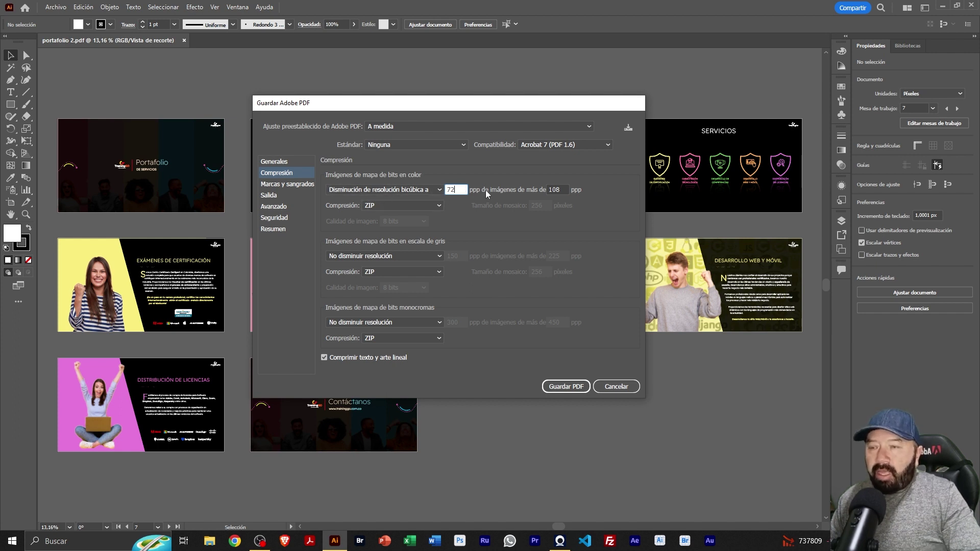
click(431, 204)
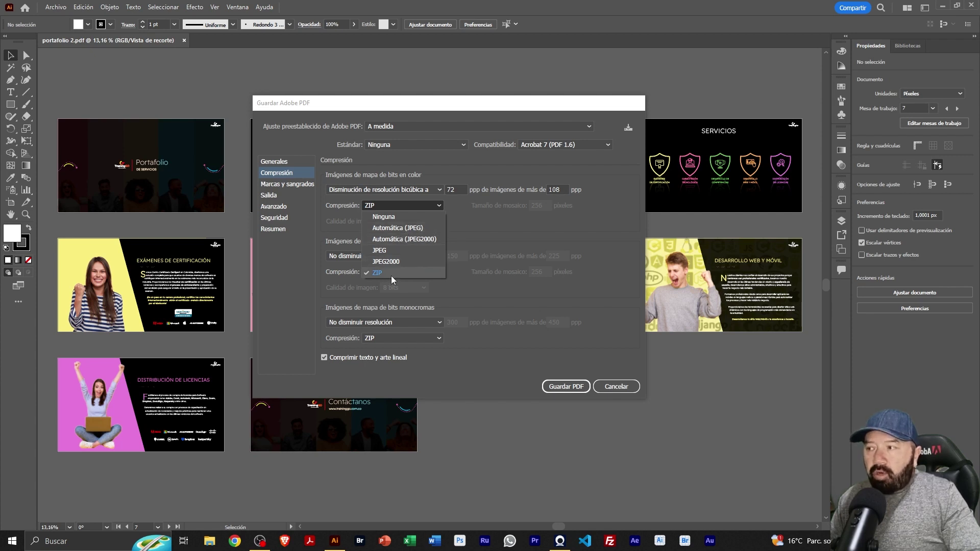
- Set colour image compression to JPEG with Media image quality
click(390, 250)
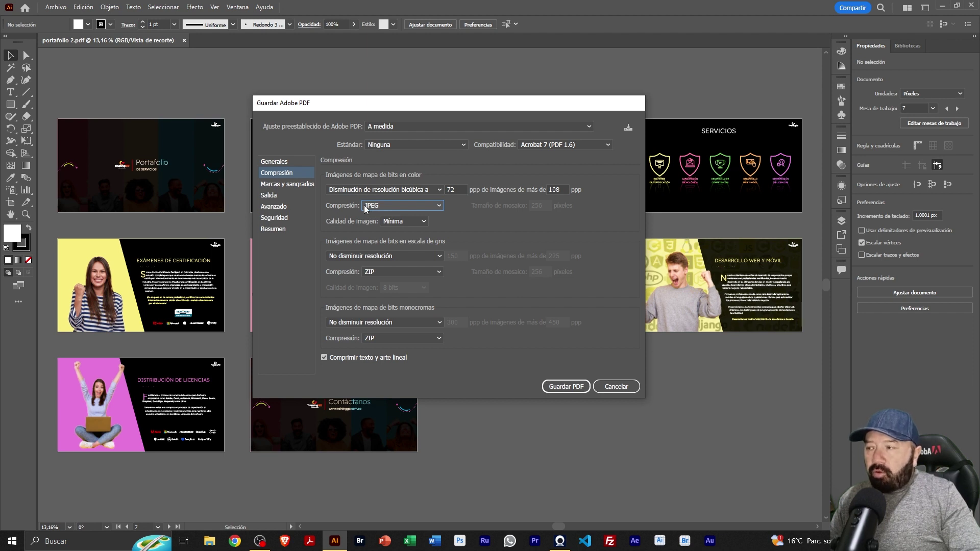
click(406, 223)
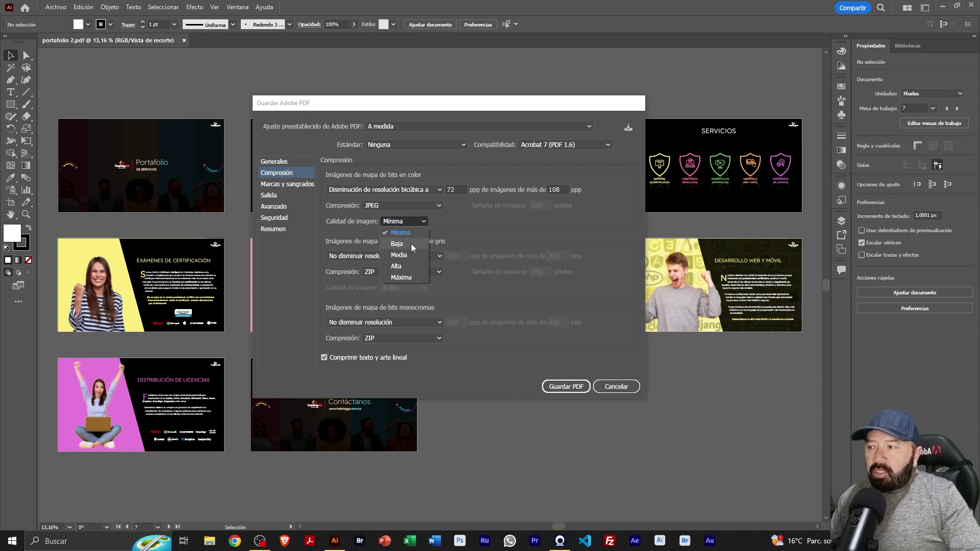
click(408, 256)
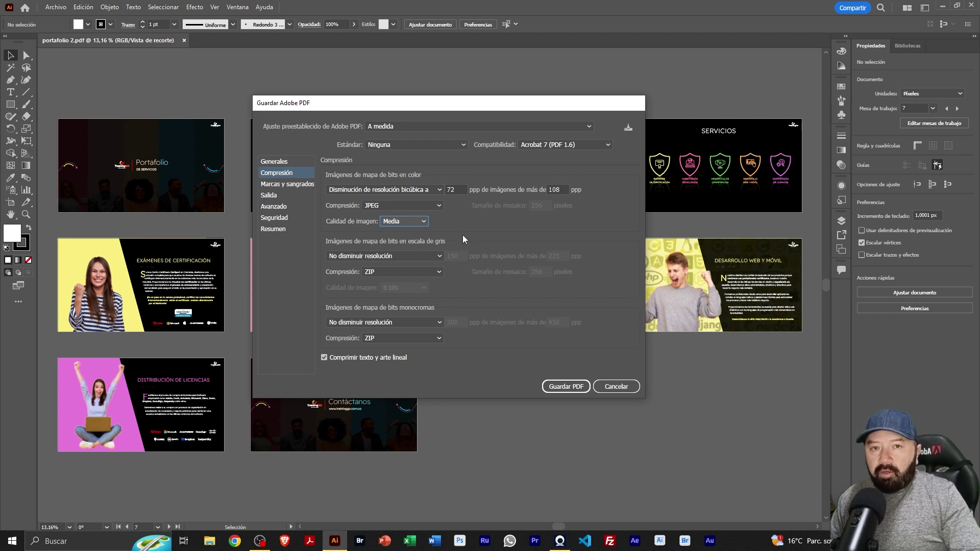
click(412, 222)
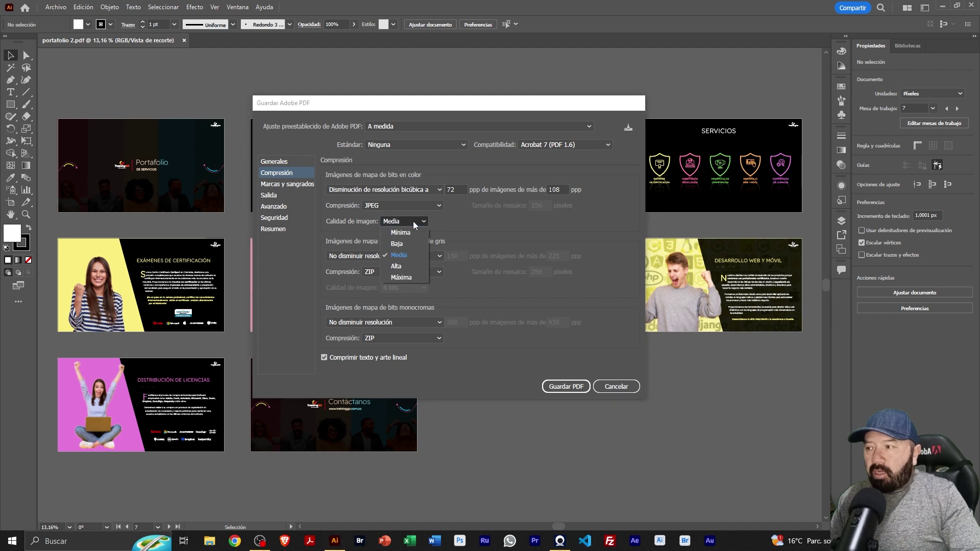
click(417, 256)
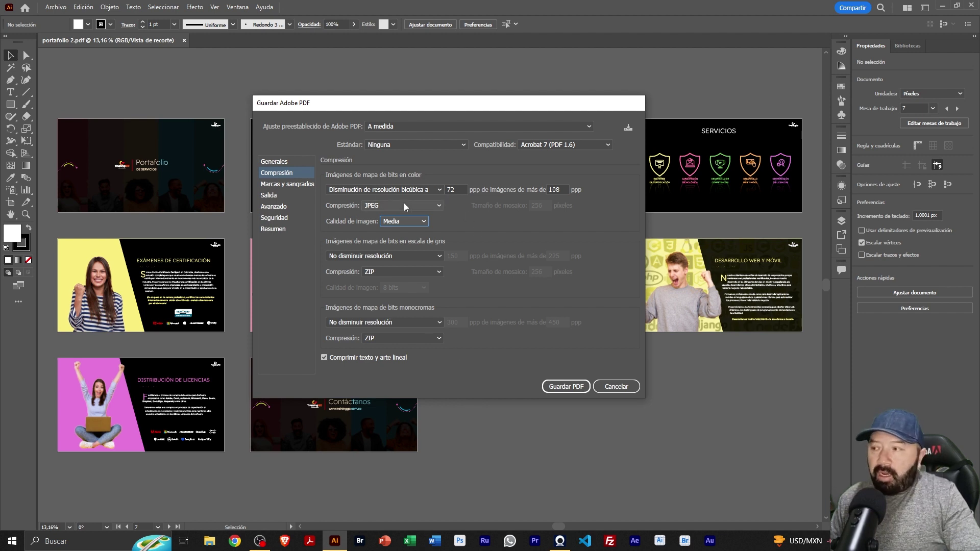
- In Seguridad, try a permissions password disallowing printing and changes
click(296, 219)
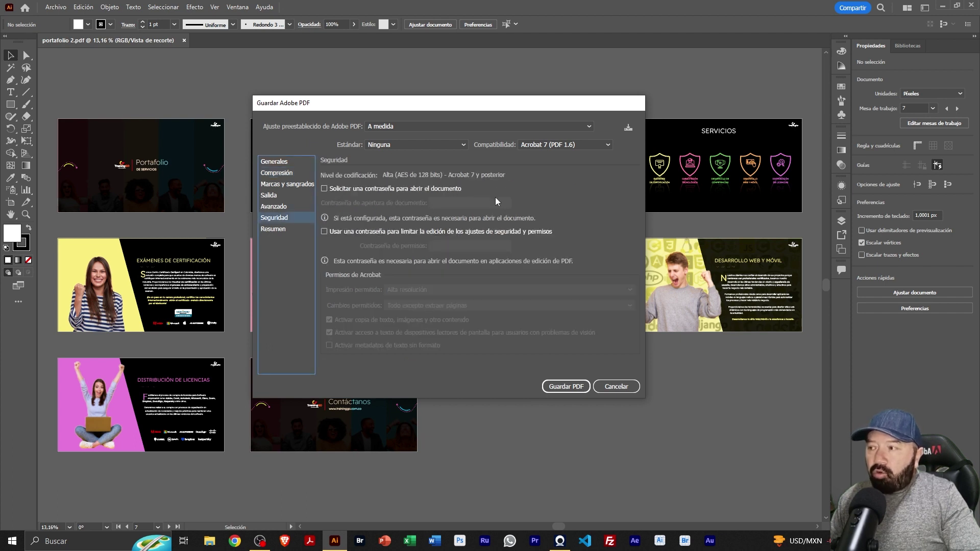
click(478, 232)
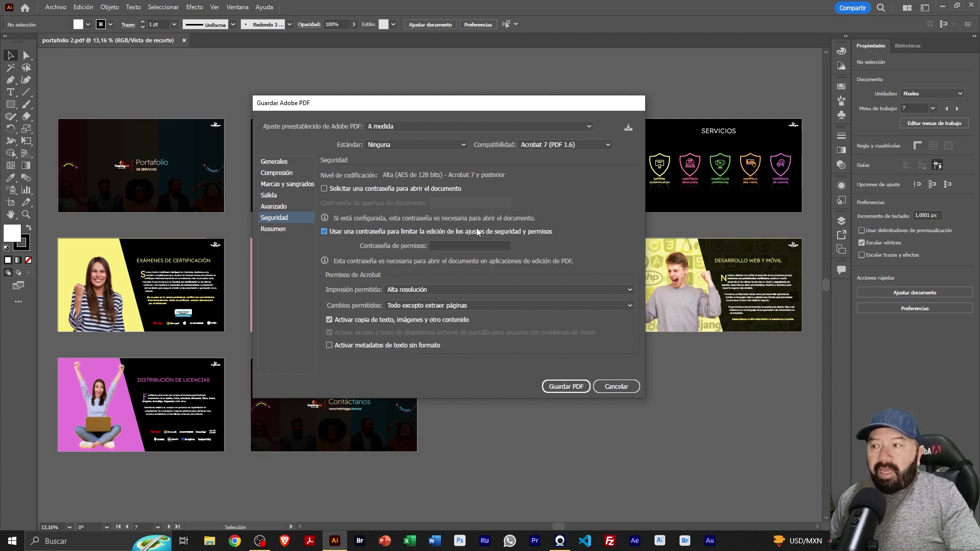
click(451, 245)
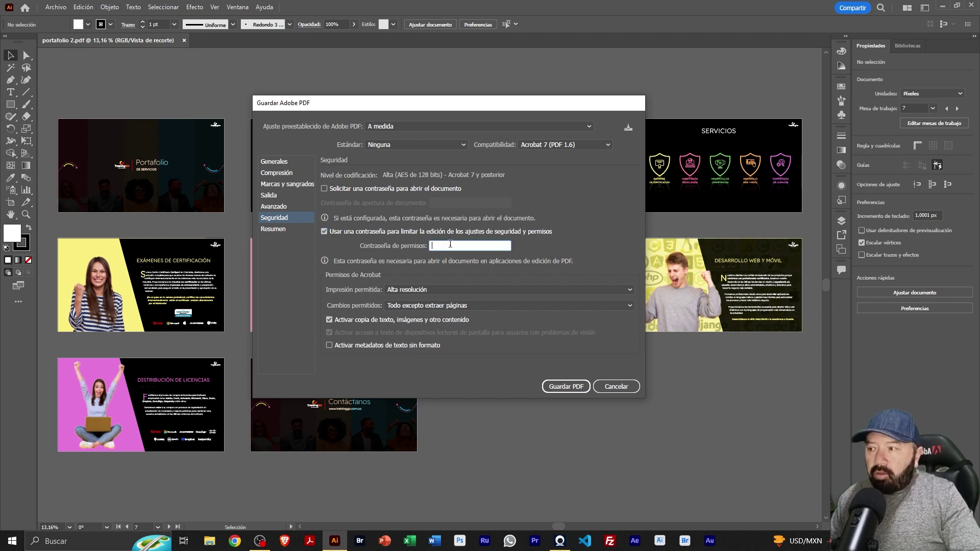
click(536, 290)
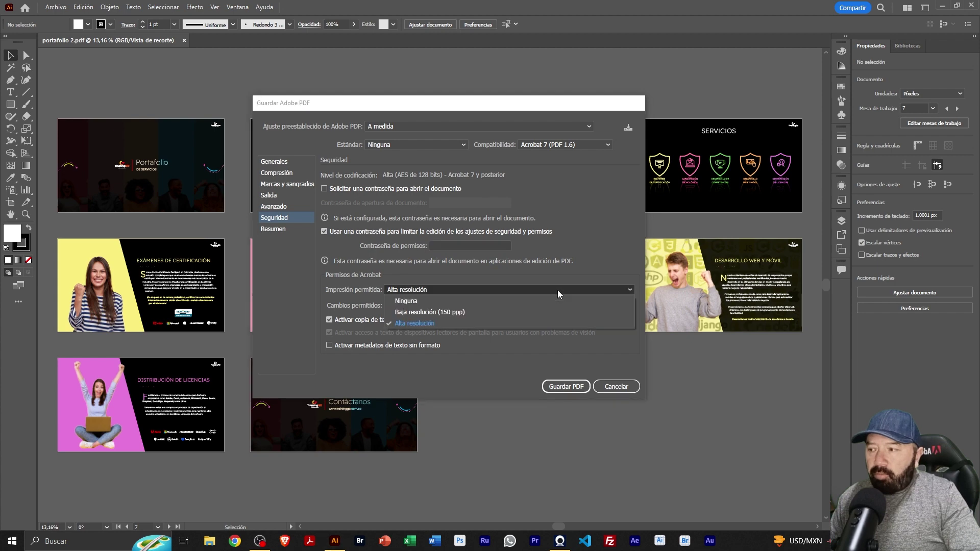
click(537, 302)
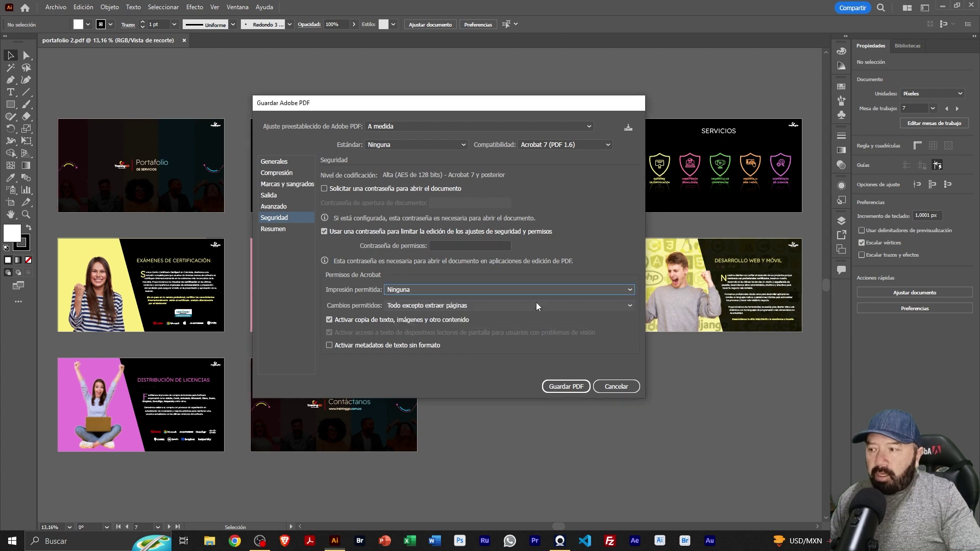
click(486, 306)
click(484, 319)
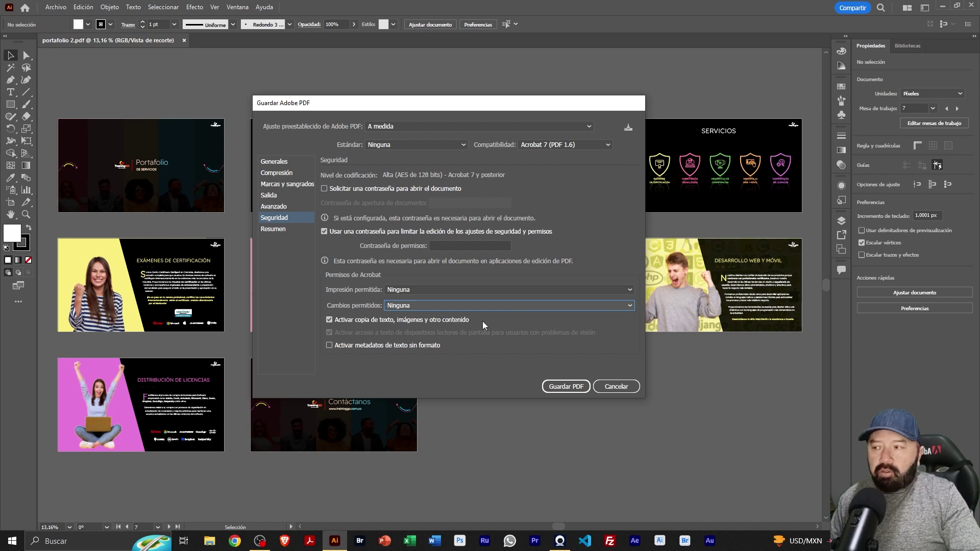
- Turn the permissions password off, then save the PDF and accept the warning
click(363, 233)
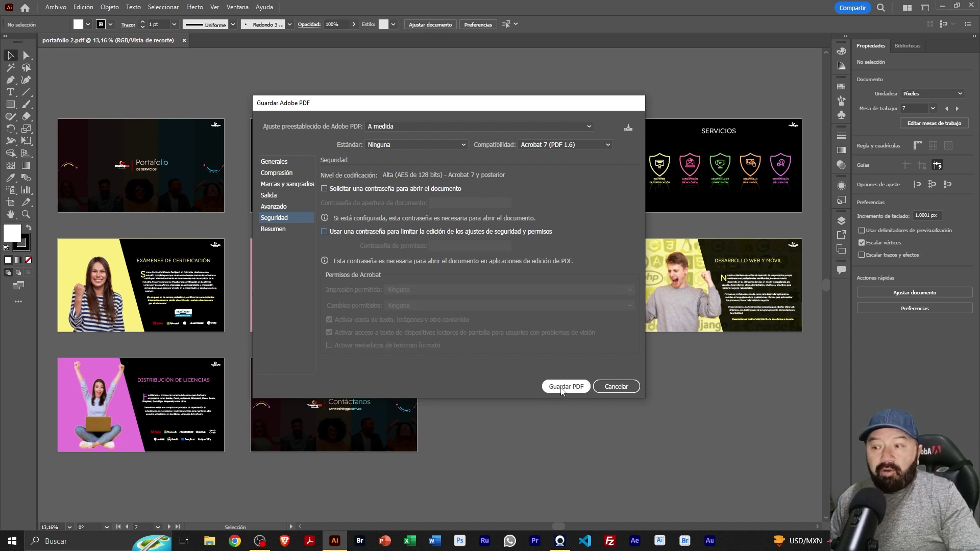
click(562, 388)
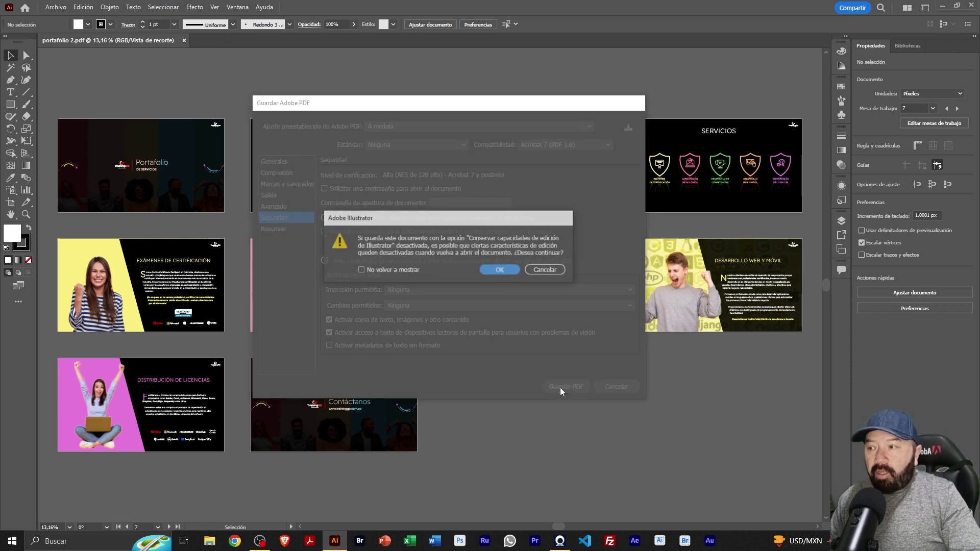
click(501, 271)
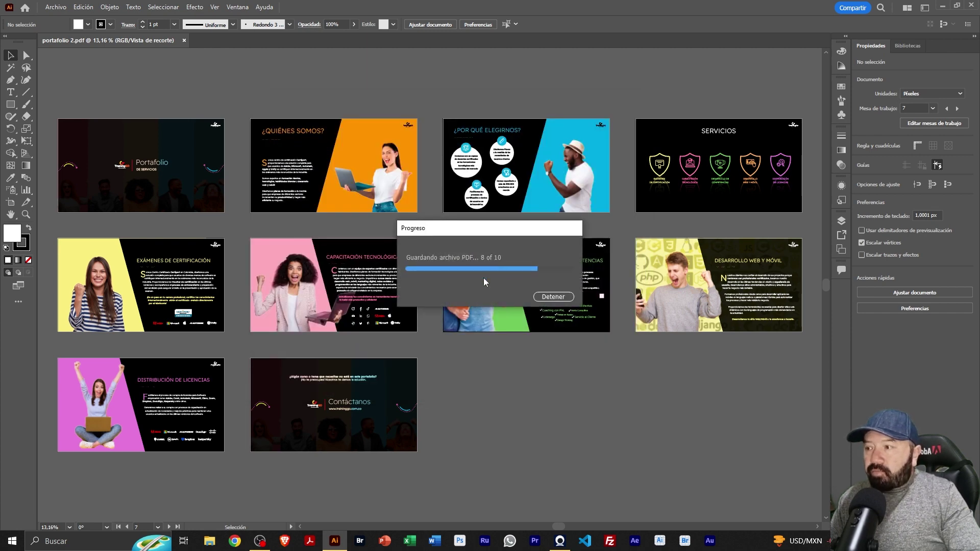
- In the Desktop PDF folder, compare portafolio 3.pdf (1,604 KB) with portafolio original.pdf (26,171 KB)
click(210, 541)
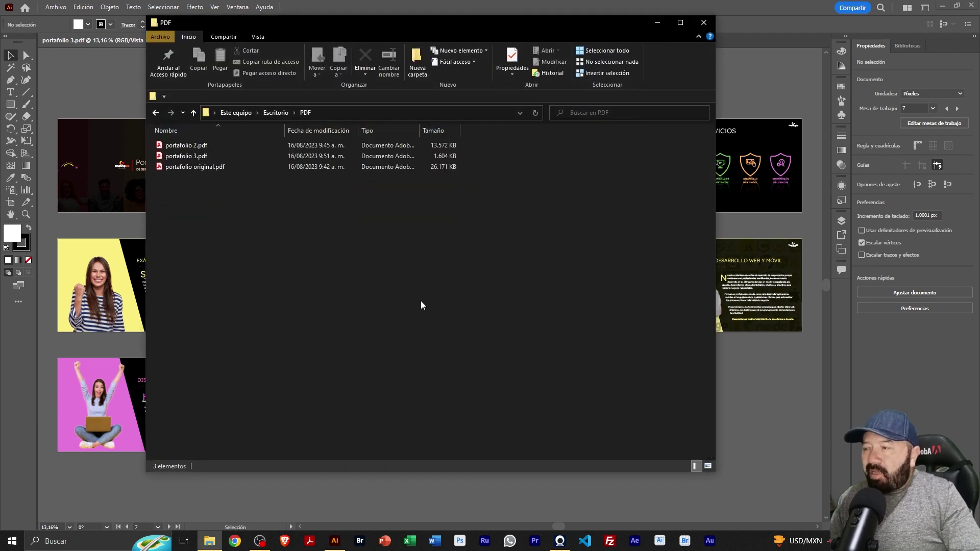
click(448, 157)
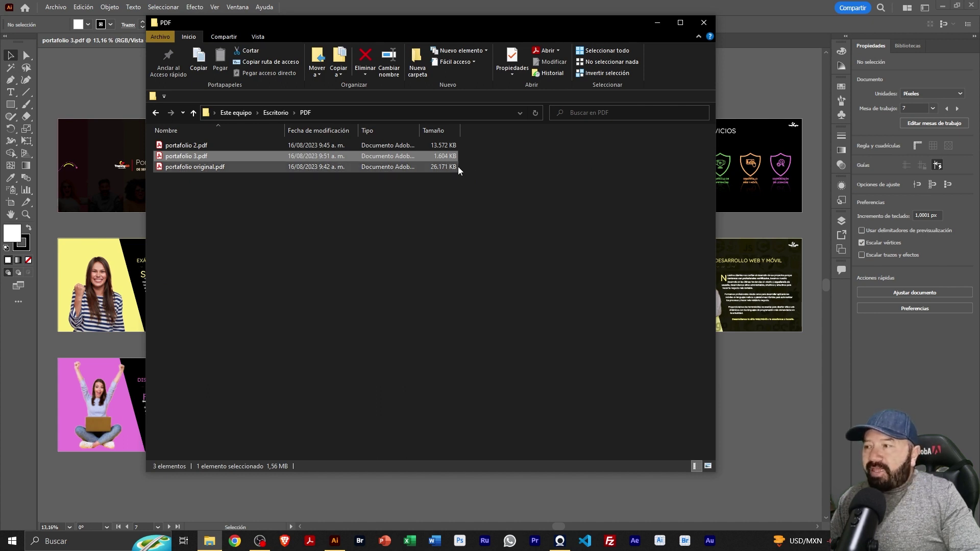
click(458, 169)
key(Up)
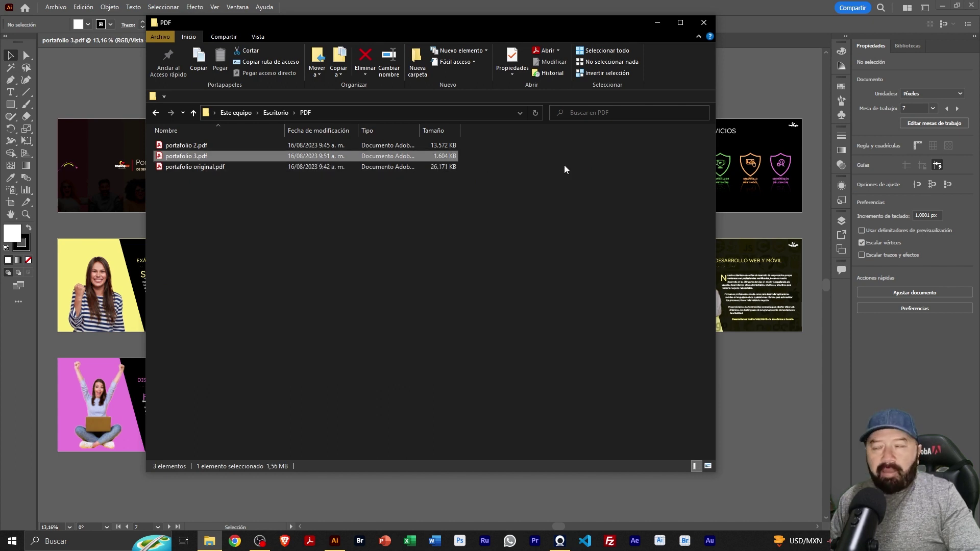
- Open portafolio 3.pdf in Acrobat full screen and advance to the SERVICIOS slide
double_click(227, 154)
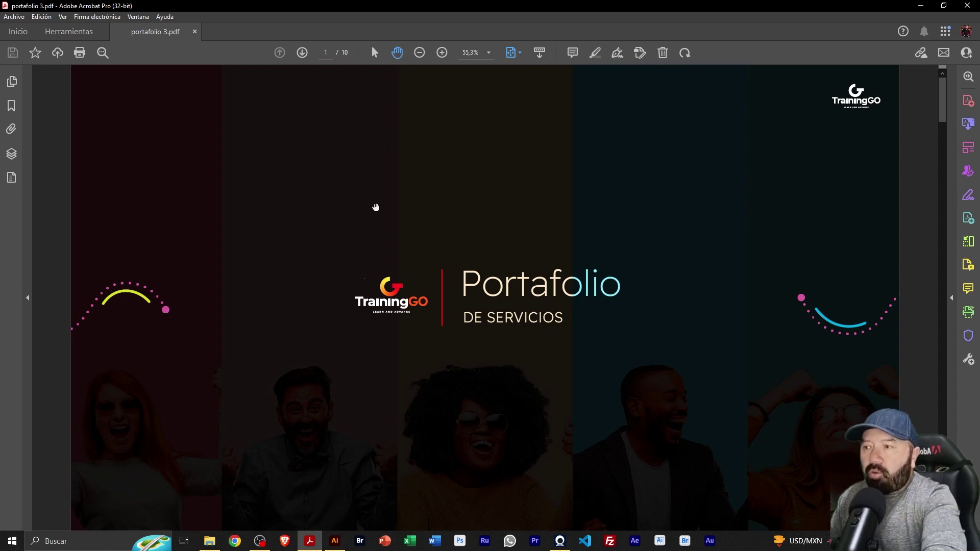
key(ctrl+l)
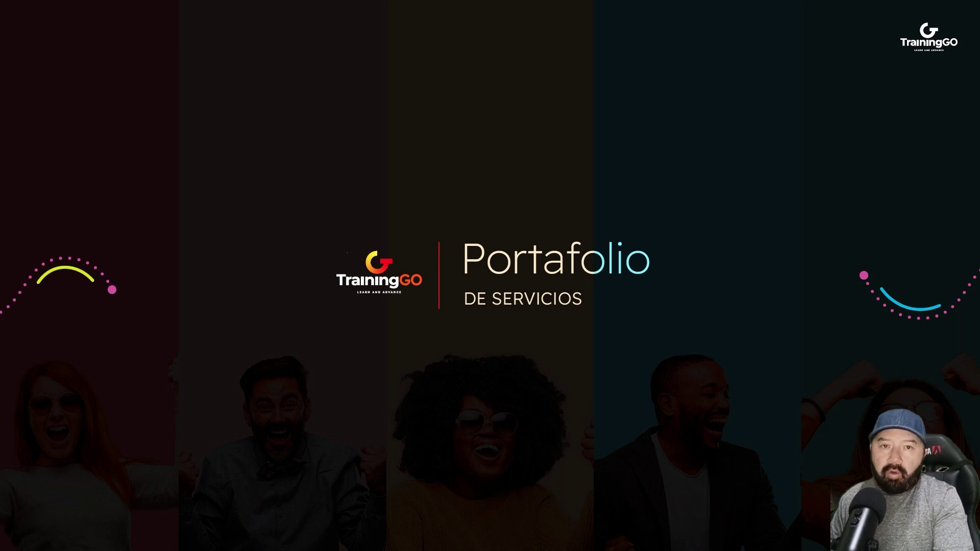
key(Right)
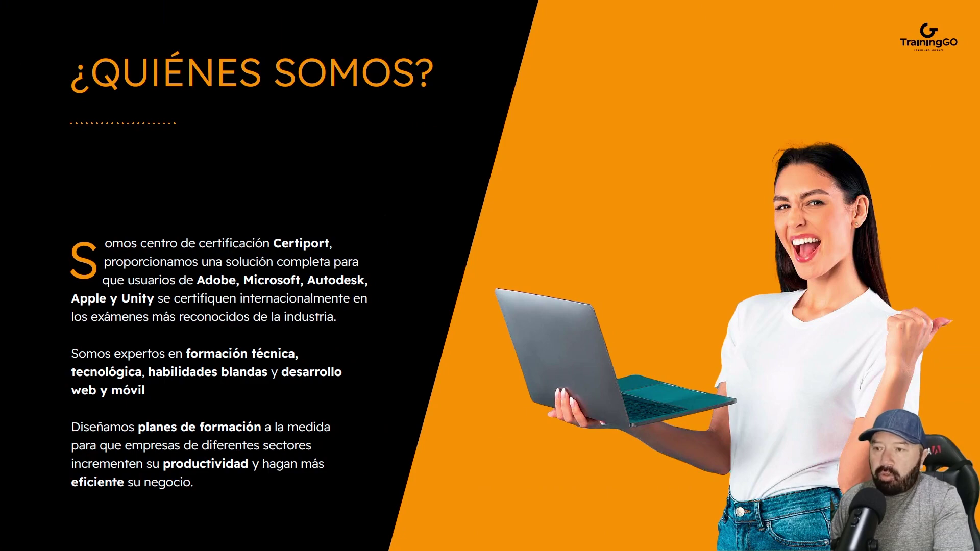
key(Right)
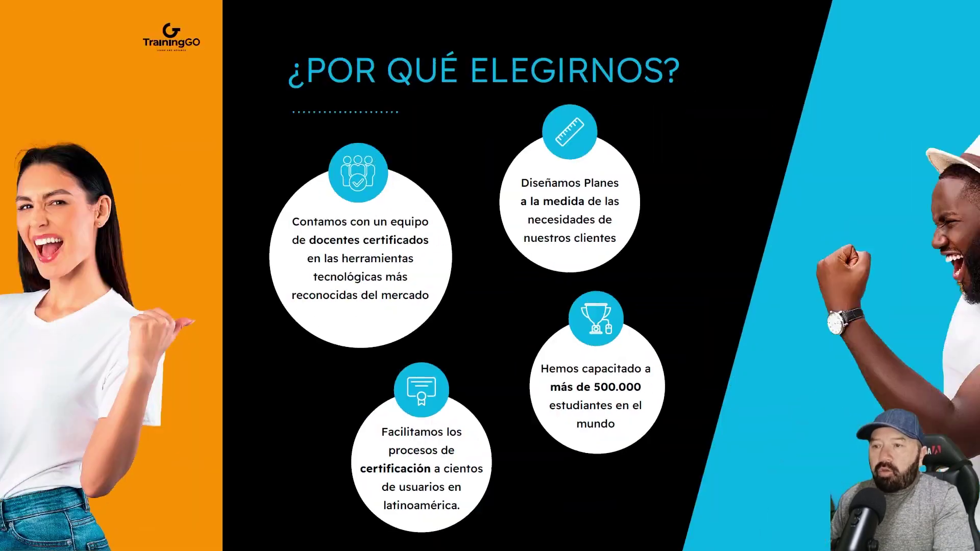
key(Right)
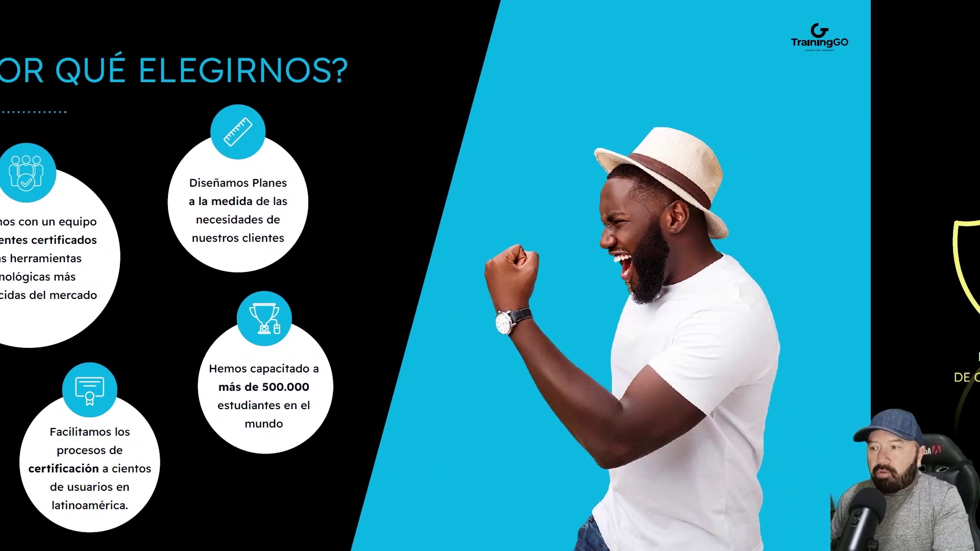
- Page on to the DESARROLLO WEB Y MÓVIL slide, then exit full screen and switch programs
key(Right)
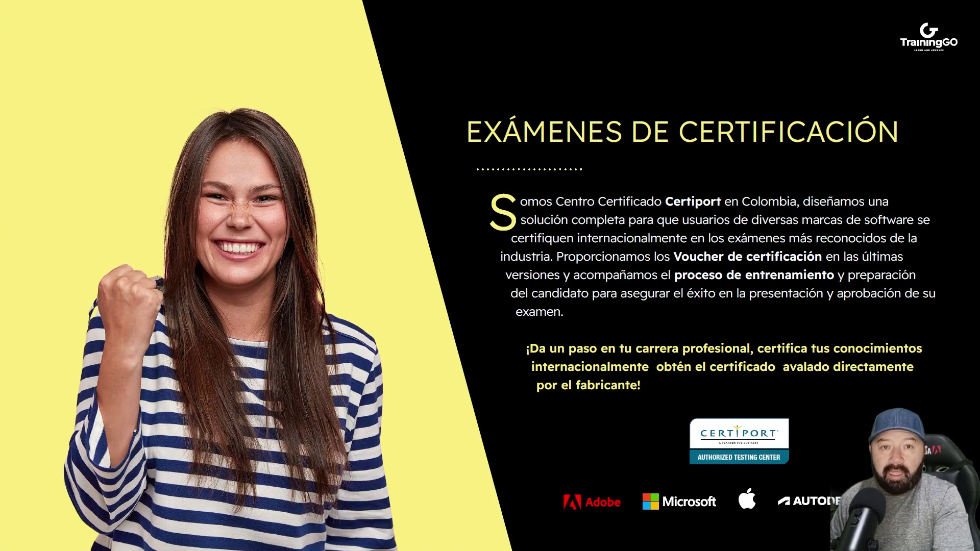
key(Right)
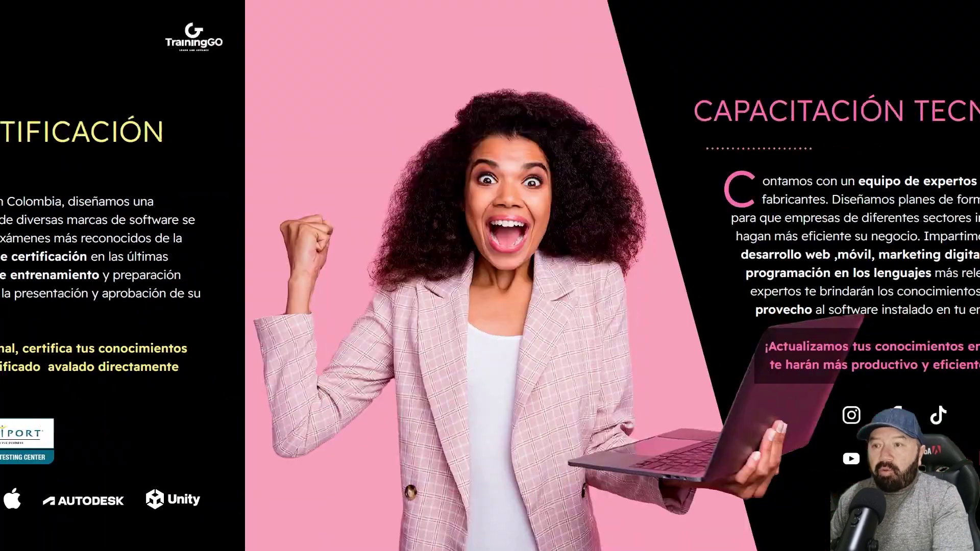
key(Right)
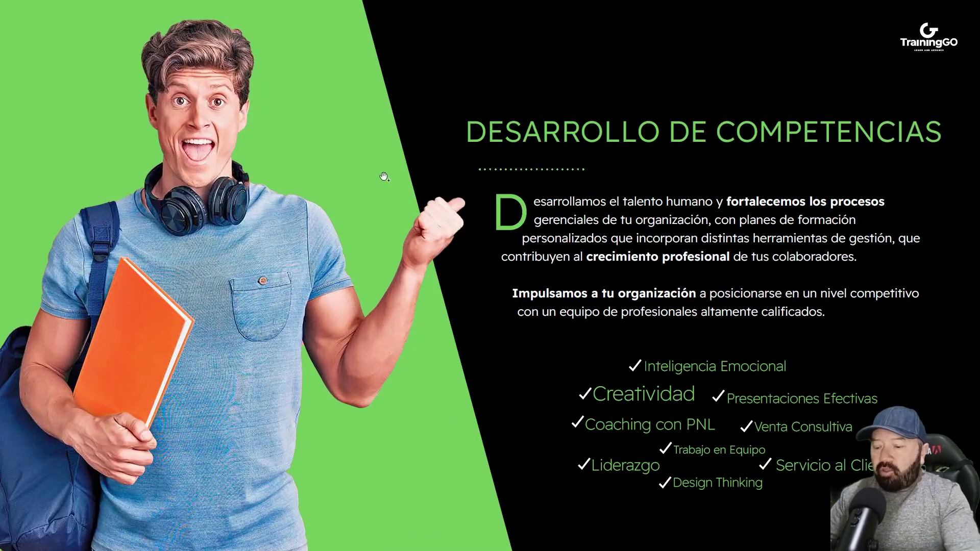
click(680, 232)
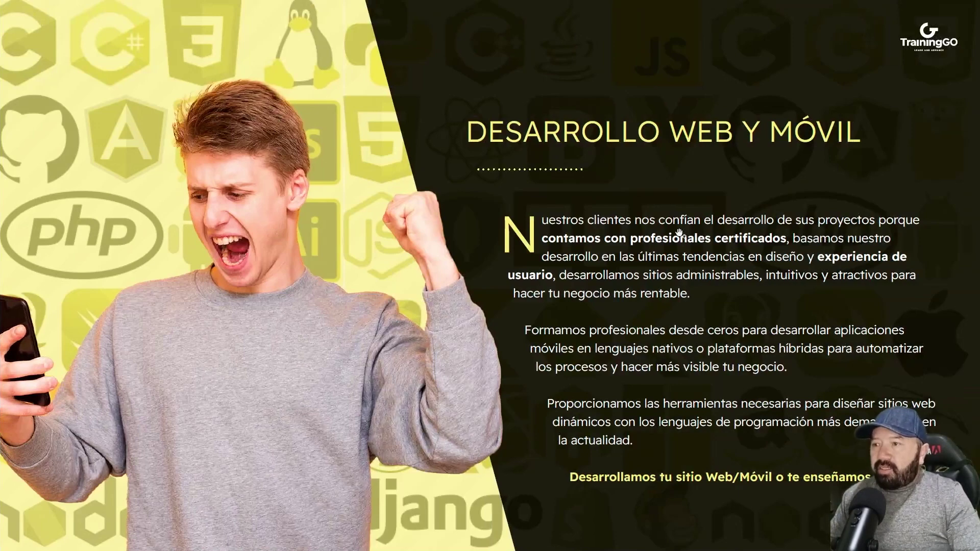
key(Escape)
key(alt+Tab)
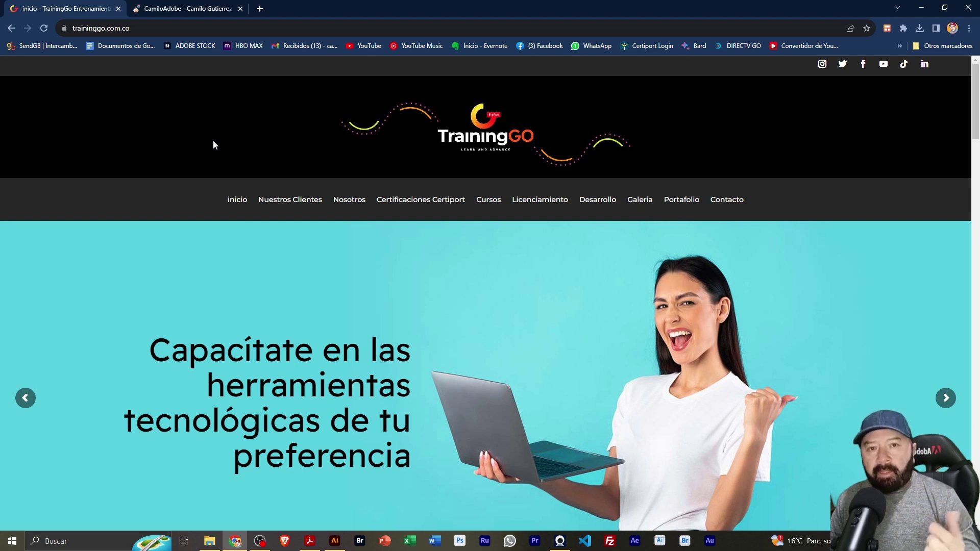
- Switch from the TrainingGo tab to camiloadobe.com and scroll down to its bio and Instagram feed
click(98, 32)
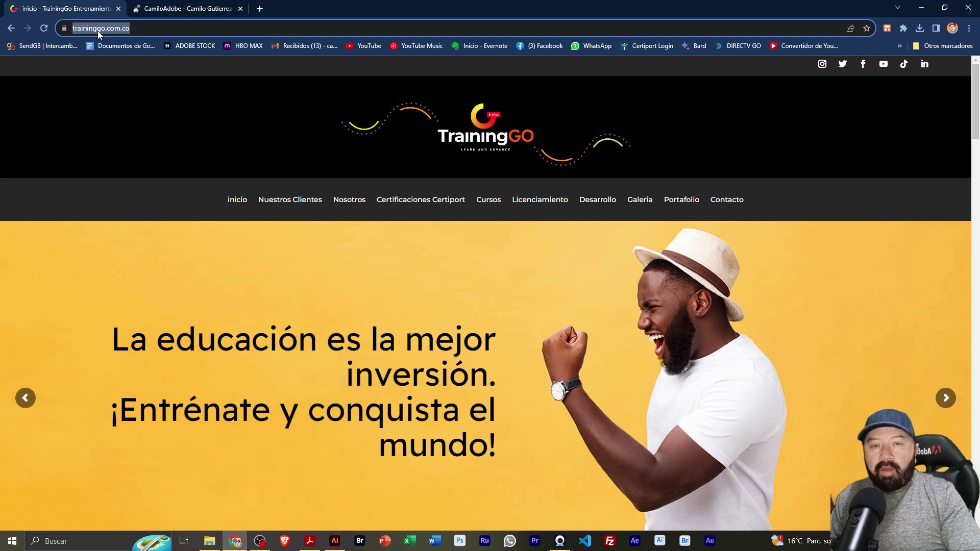
click(157, 15)
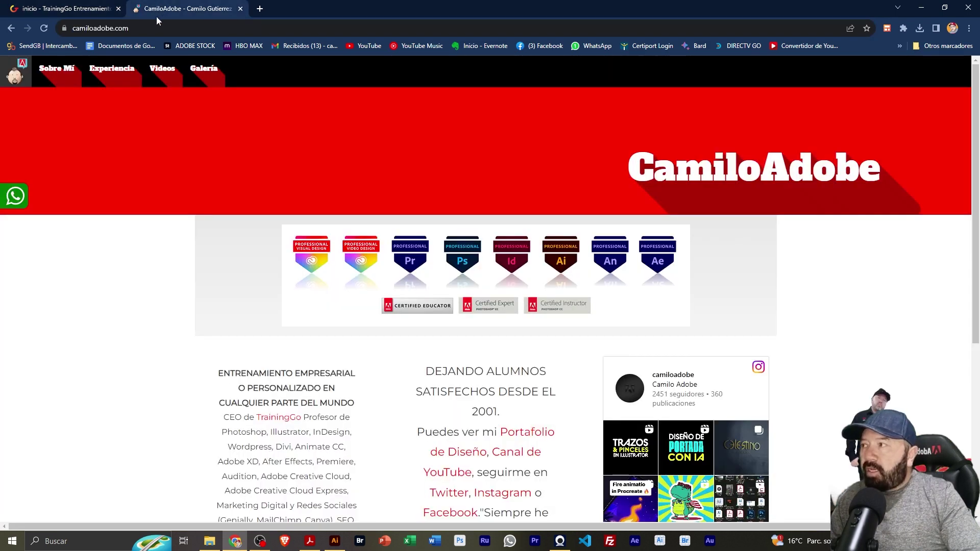
click(149, 25)
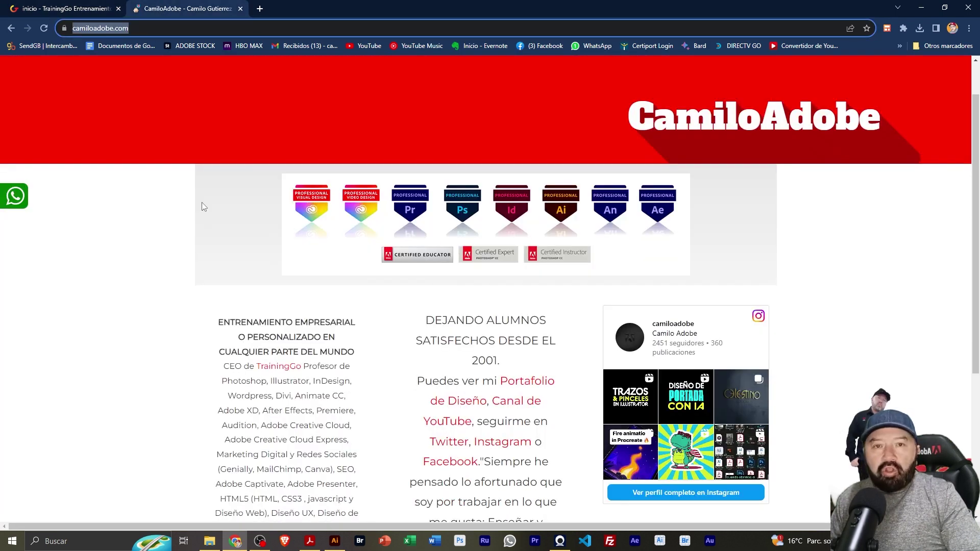
scroll(201, 206, down, 5)
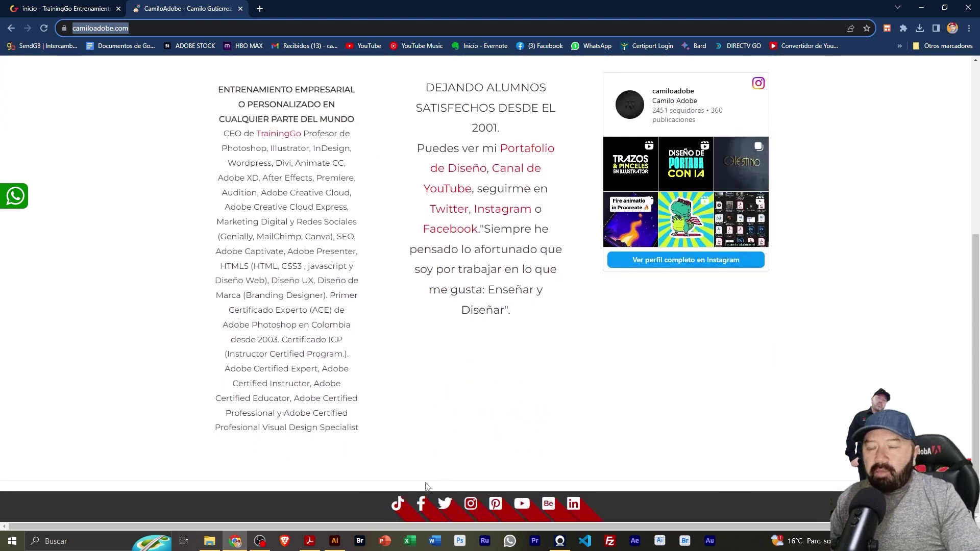